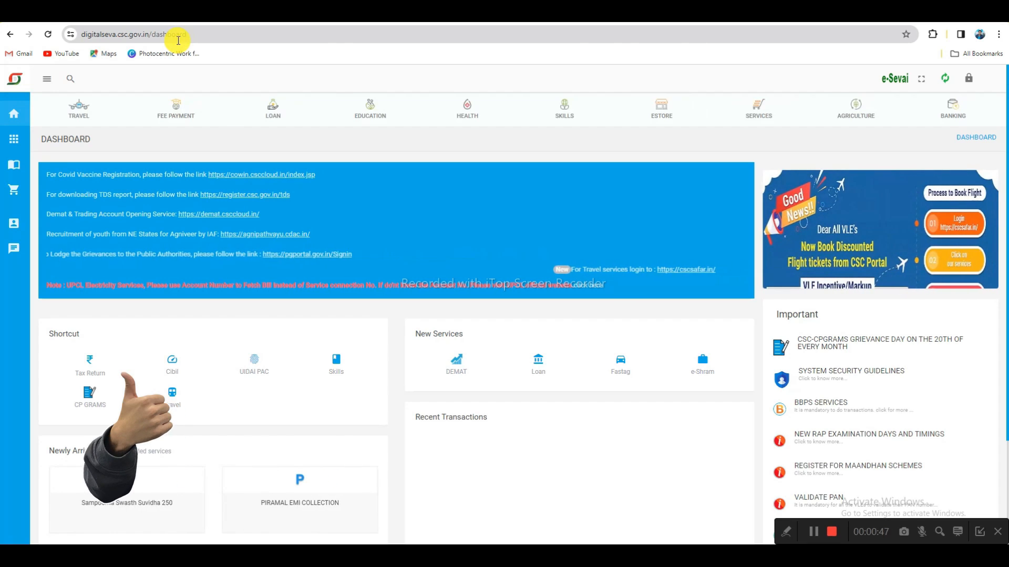
Step: Search the portal's services for "exam" and open the Examination Fee service
left_click(70, 79)
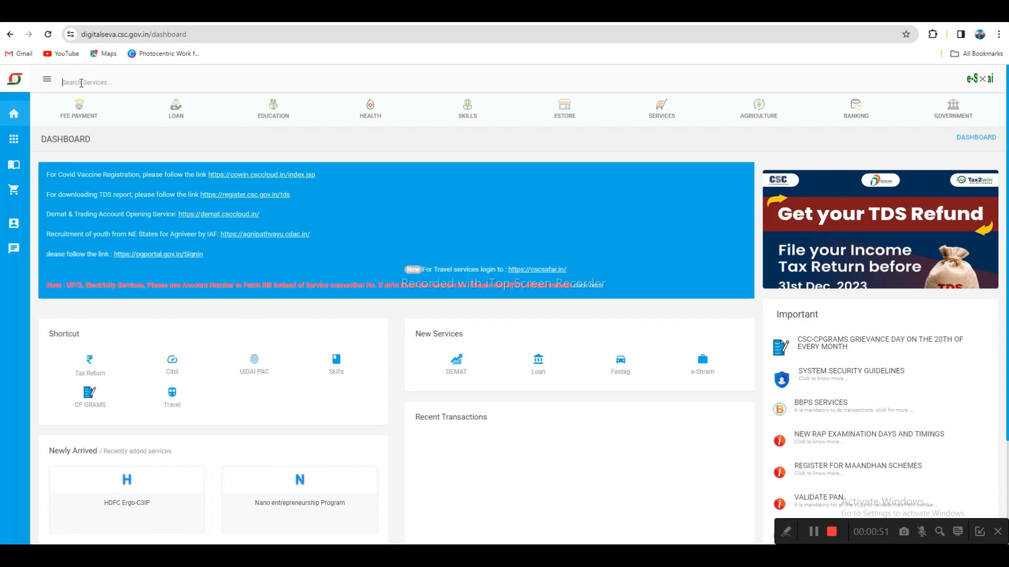
type("exam")
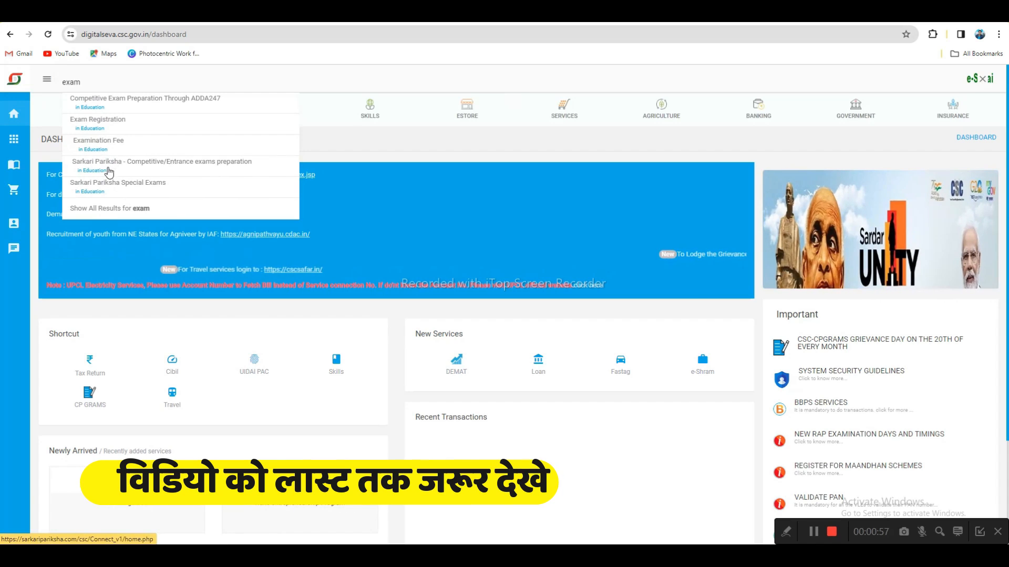
left_click(97, 143)
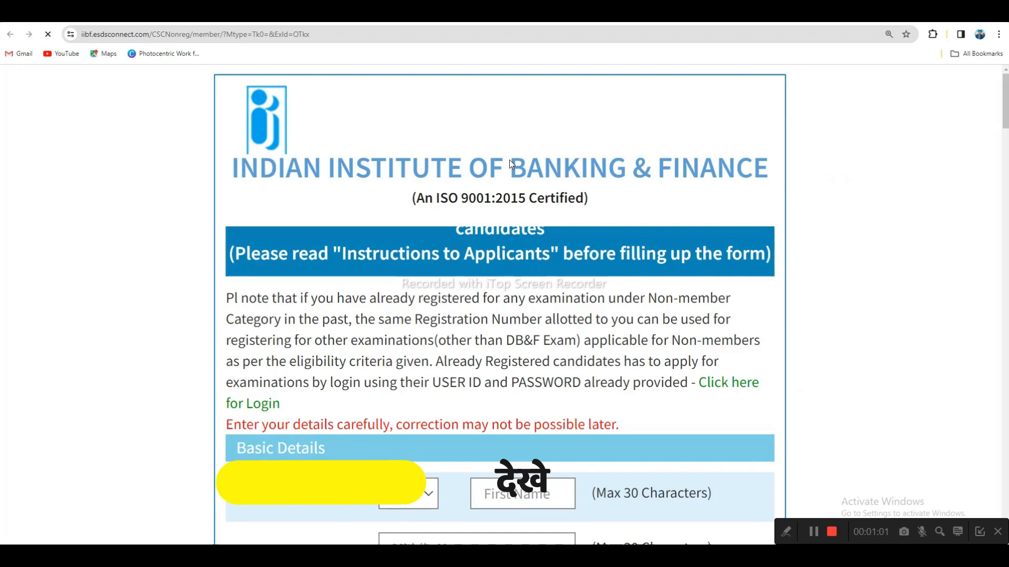
Step: Enlarge the examination registration page to 400% zoom
left_click(999, 34)
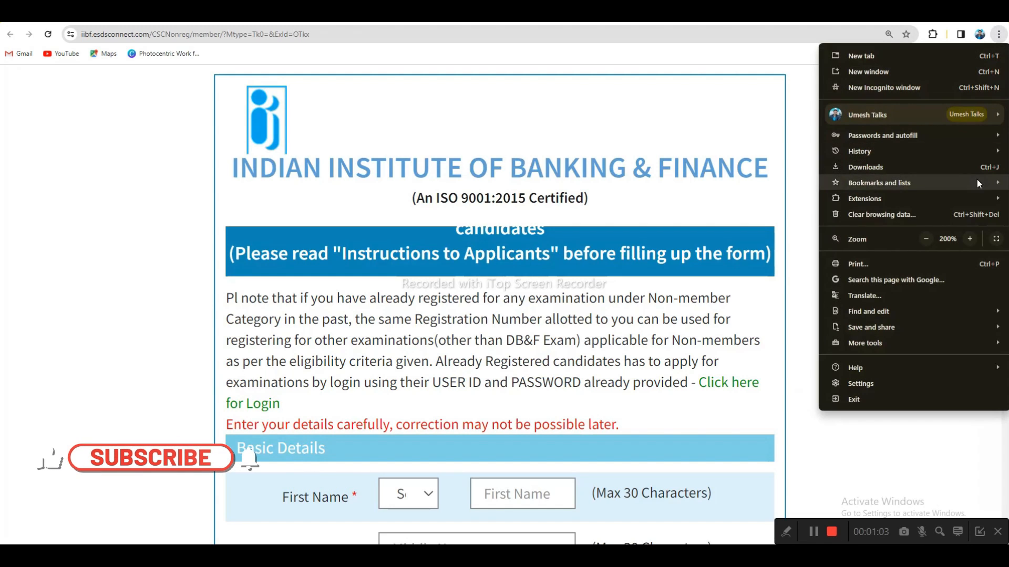
left_click(970, 238)
left_click(969, 239)
left_click(970, 239)
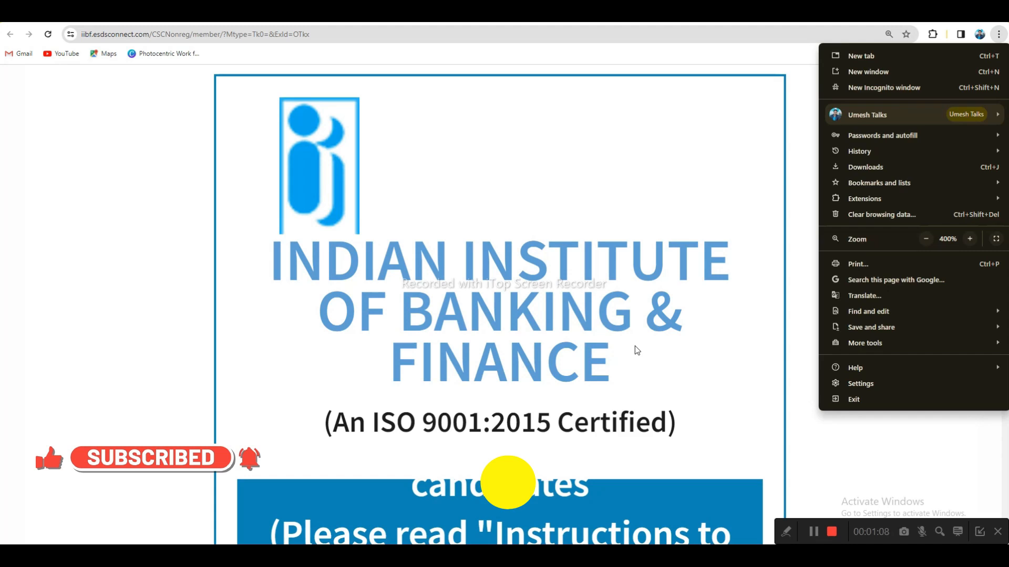
Step: Choose the applicant's title beside the first name in the Basic Details section
scroll(636, 345, "down", 1)
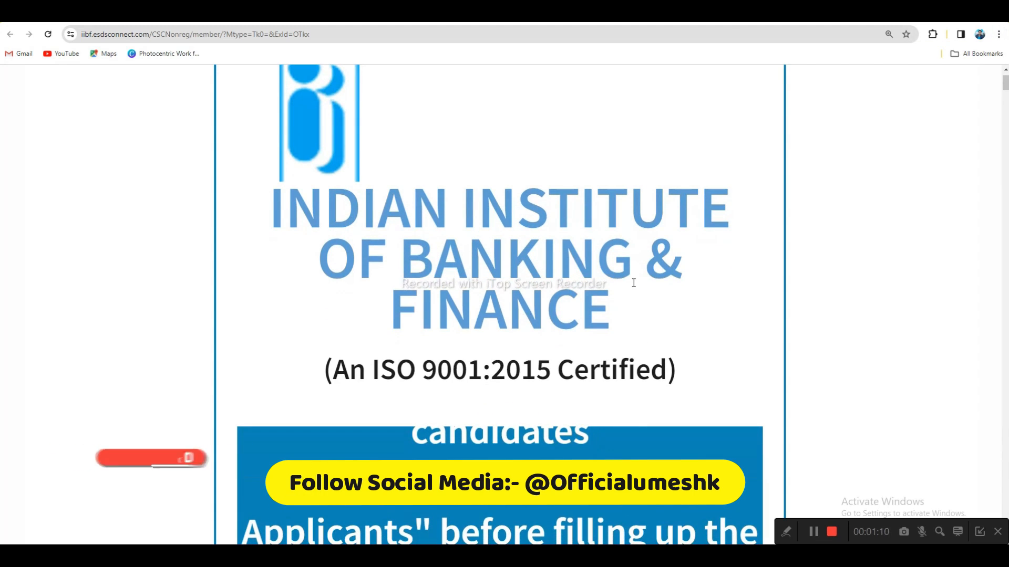
scroll(641, 284, "down", 2)
scroll(641, 283, "down", 1)
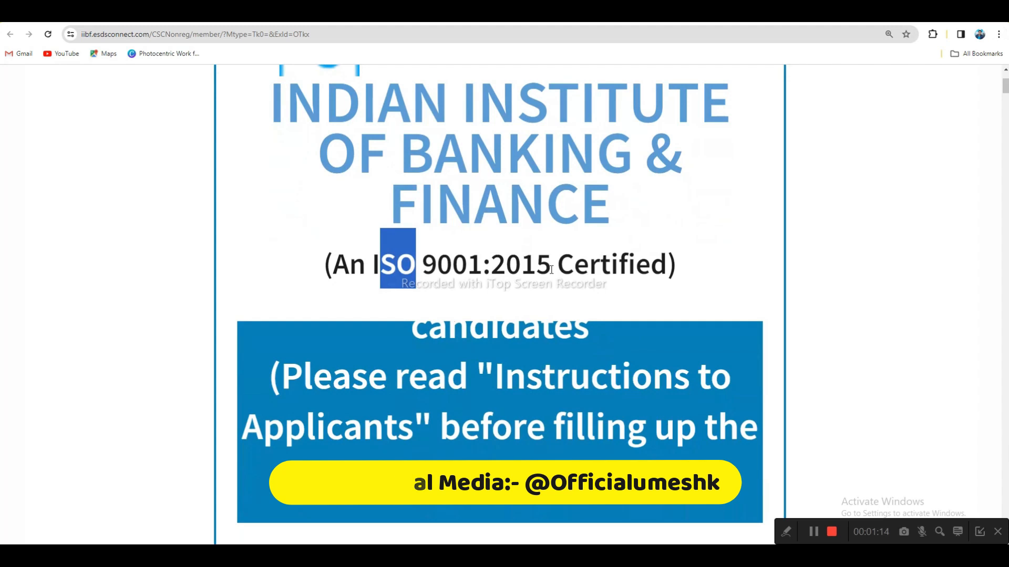
scroll(718, 272, "down", 1)
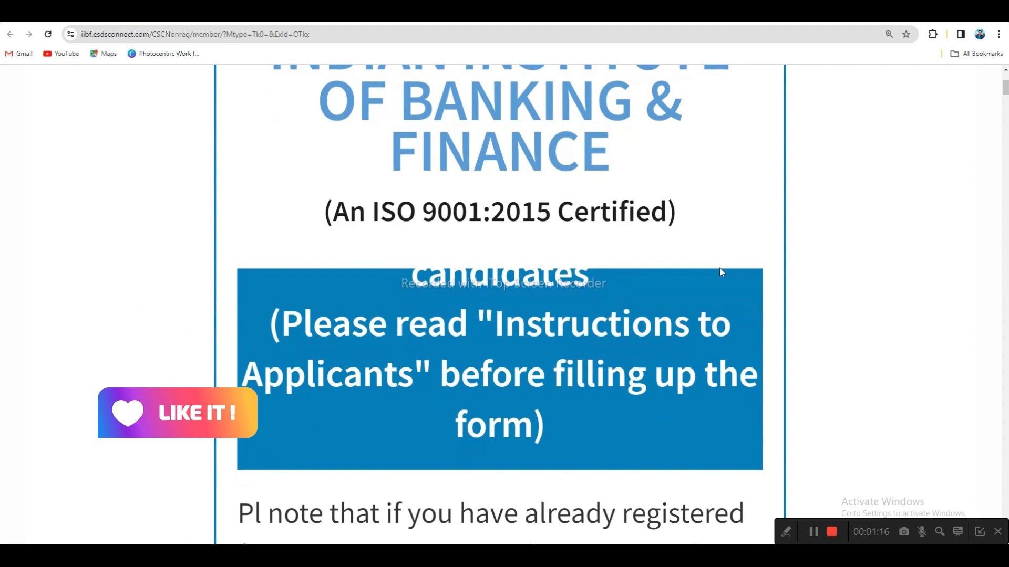
scroll(719, 265, "down", 1)
scroll(712, 253, "down", 2)
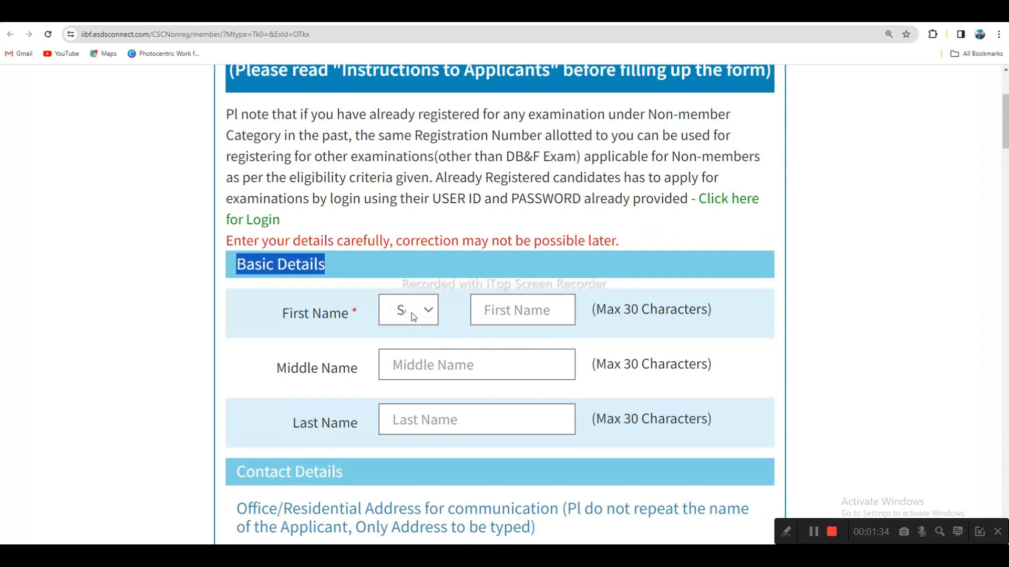
left_click(412, 317)
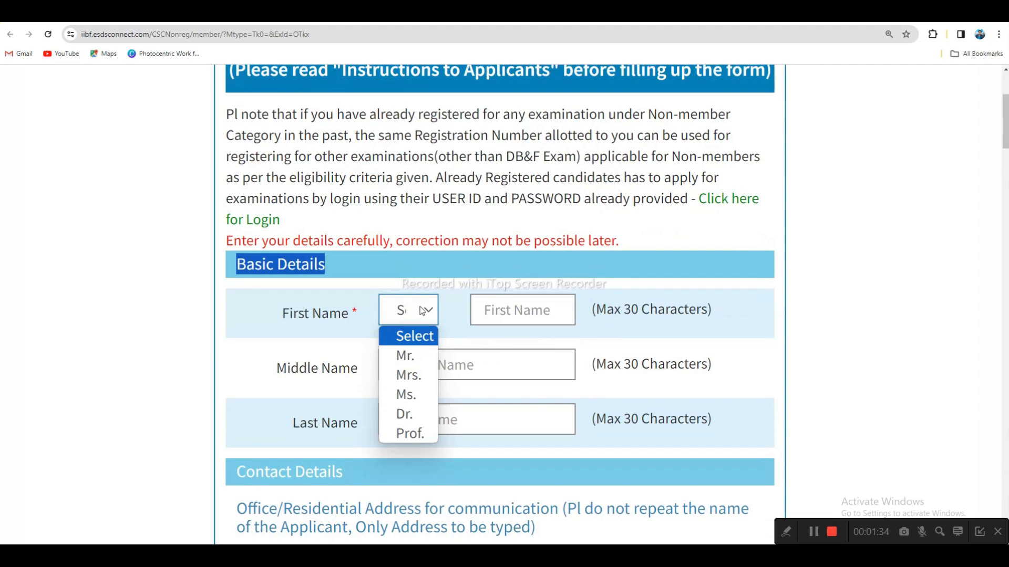
left_click(412, 377)
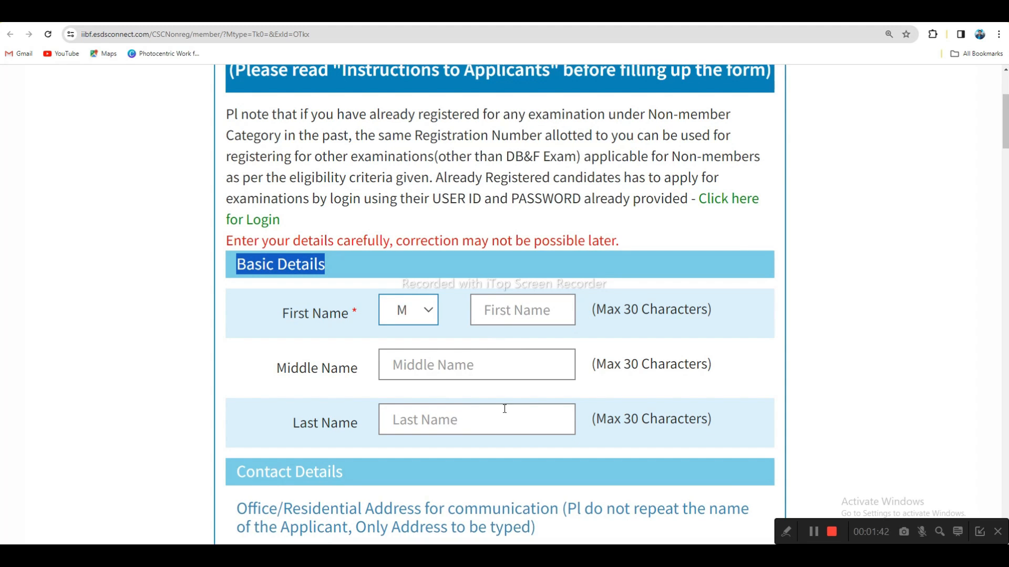
Step: Examine the Contact Details section, its address line fields and their character limit
scroll(505, 409, "down", 5)
scroll(411, 329, "down", 1)
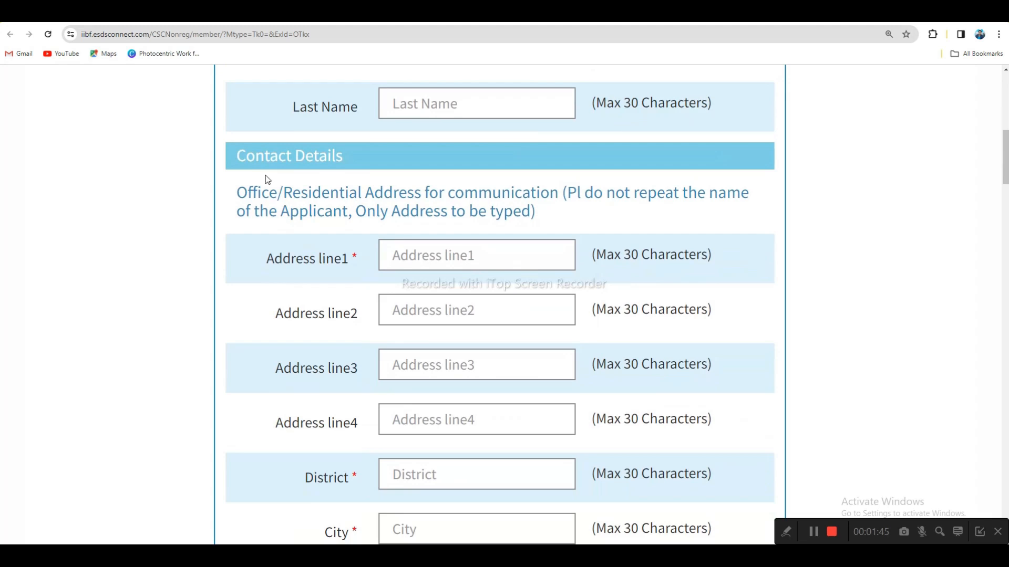
left_click_drag(239, 155, 346, 155)
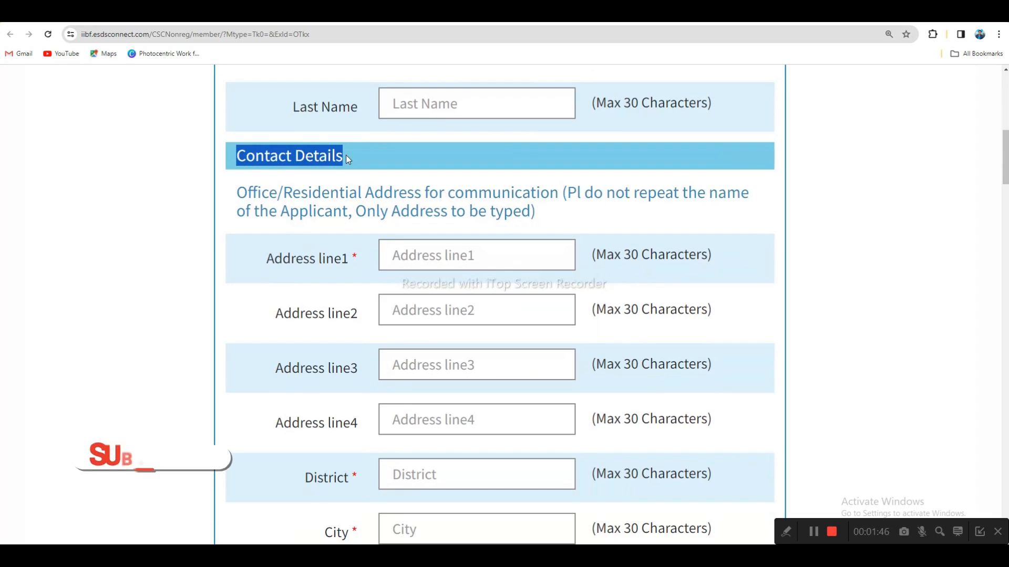
left_click(269, 260)
left_click_drag(268, 260, 348, 260)
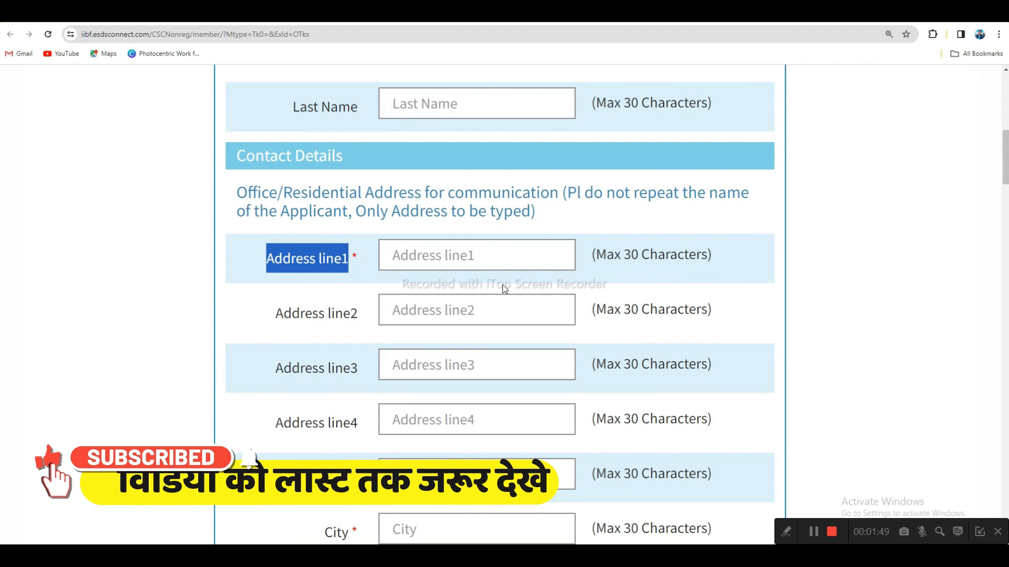
left_click_drag(623, 254, 742, 254)
left_click(742, 254)
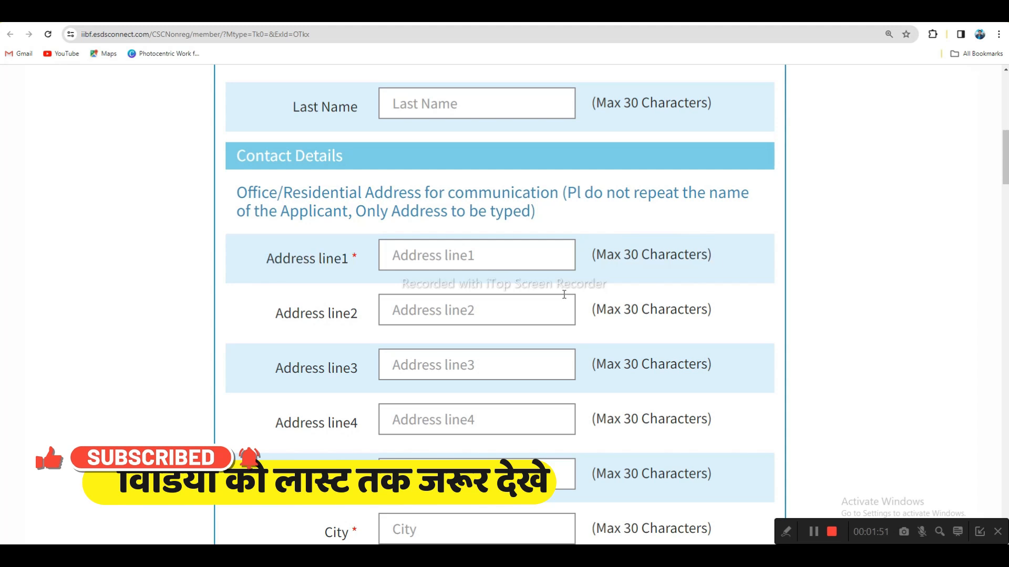
Step: Set the state in the contact address to BIHAR
scroll(565, 294, "down", 1)
scroll(438, 265, "down", 2)
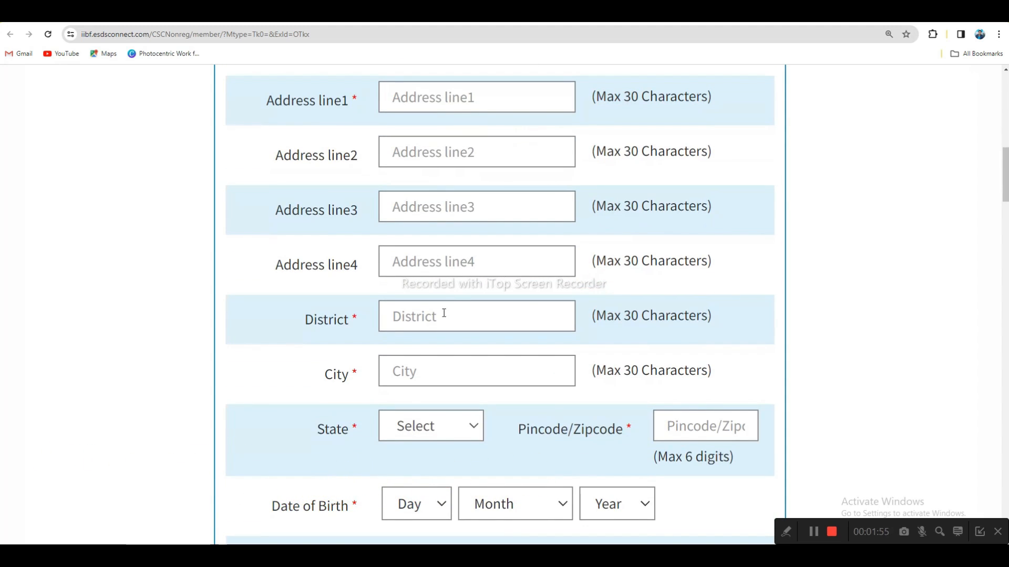
scroll(426, 371, "down", 1)
left_click(438, 374)
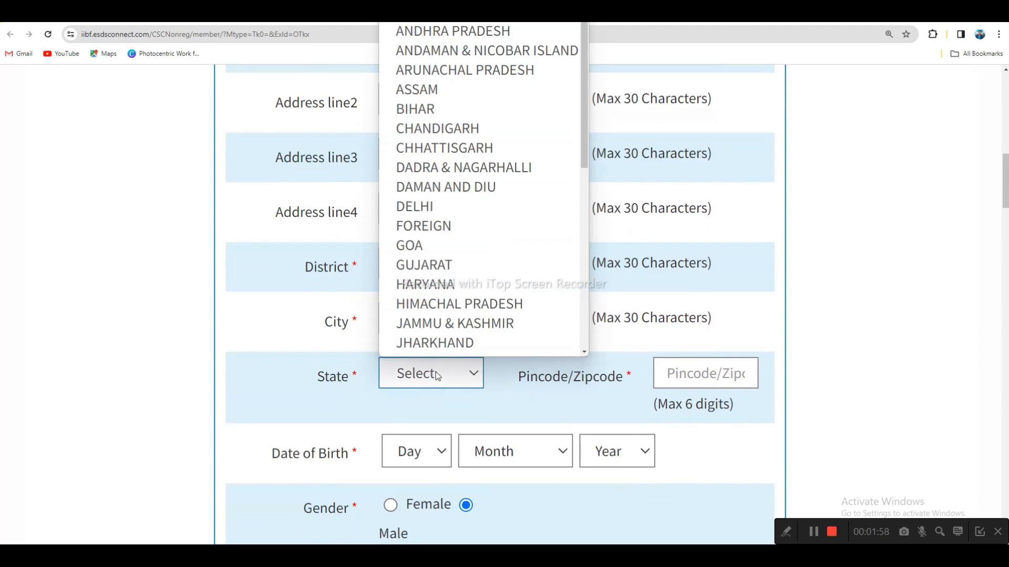
left_click(429, 115)
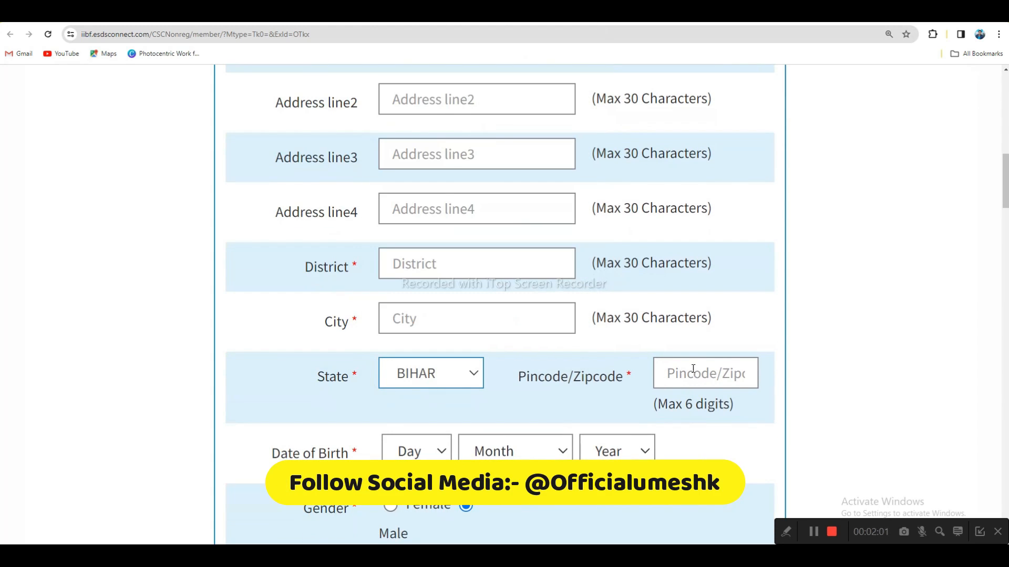
Step: Select the day, month and year of the applicant's date of birth and set the gender to Male
scroll(693, 368, "down", 3)
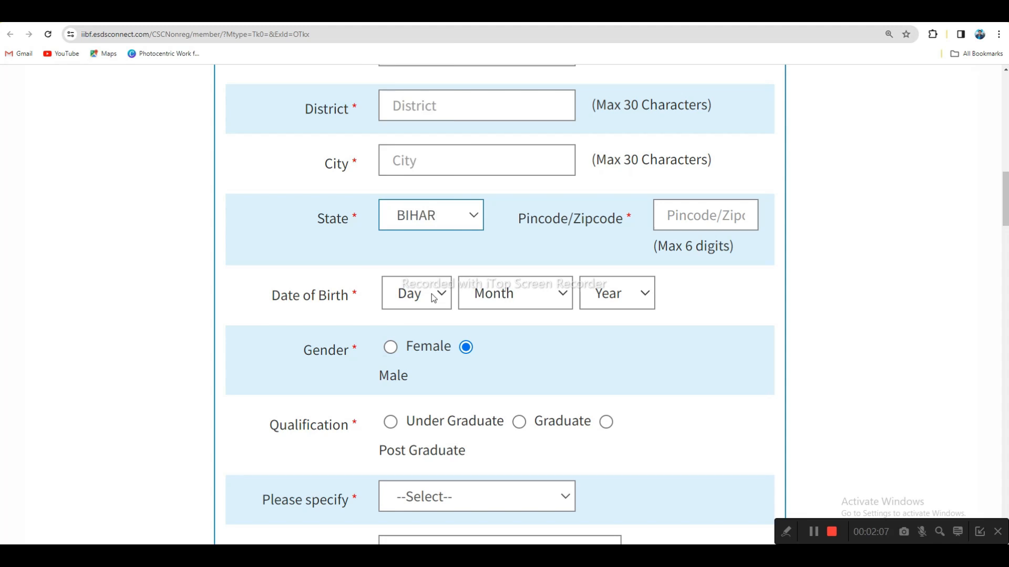
left_click(434, 294)
left_click(416, 129)
left_click(515, 294)
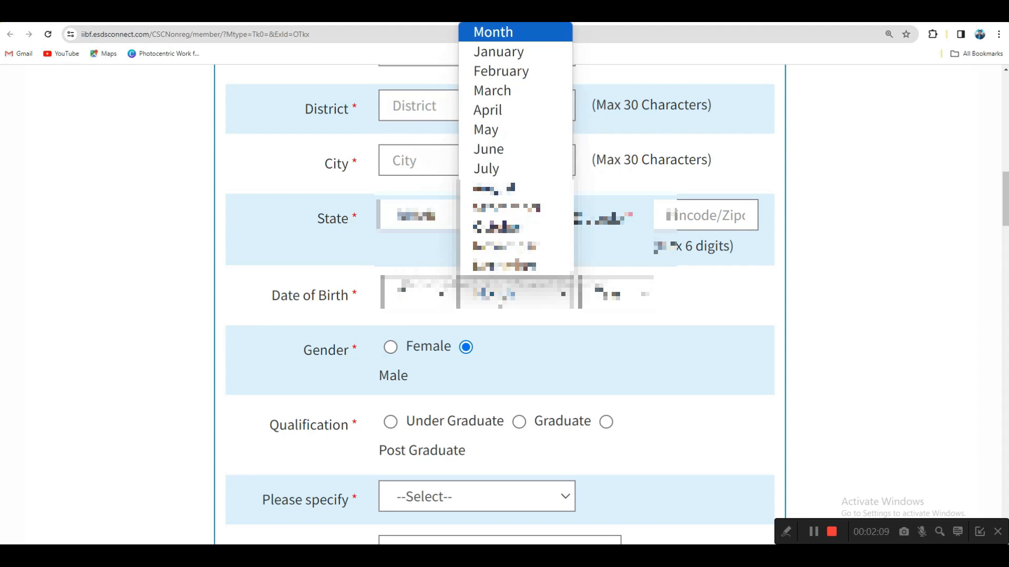
left_click(504, 187)
left_click(615, 294)
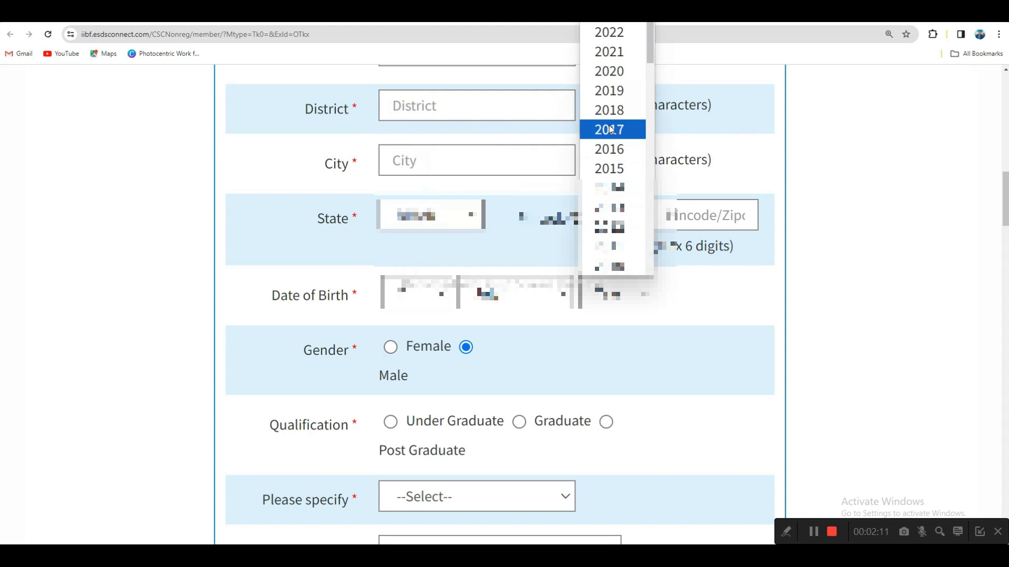
scroll(612, 236, "down", 4)
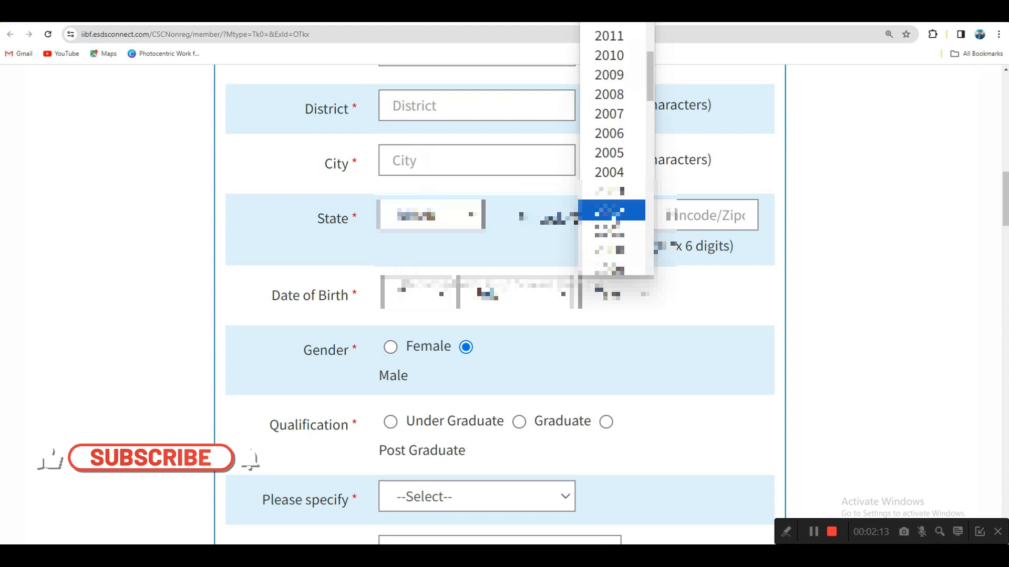
left_click(612, 212)
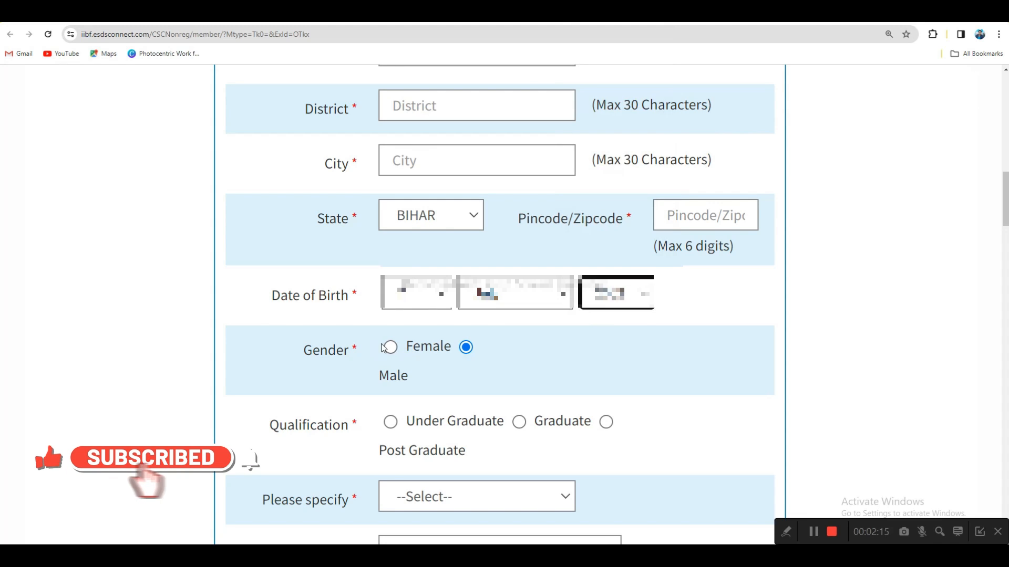
left_click(391, 346)
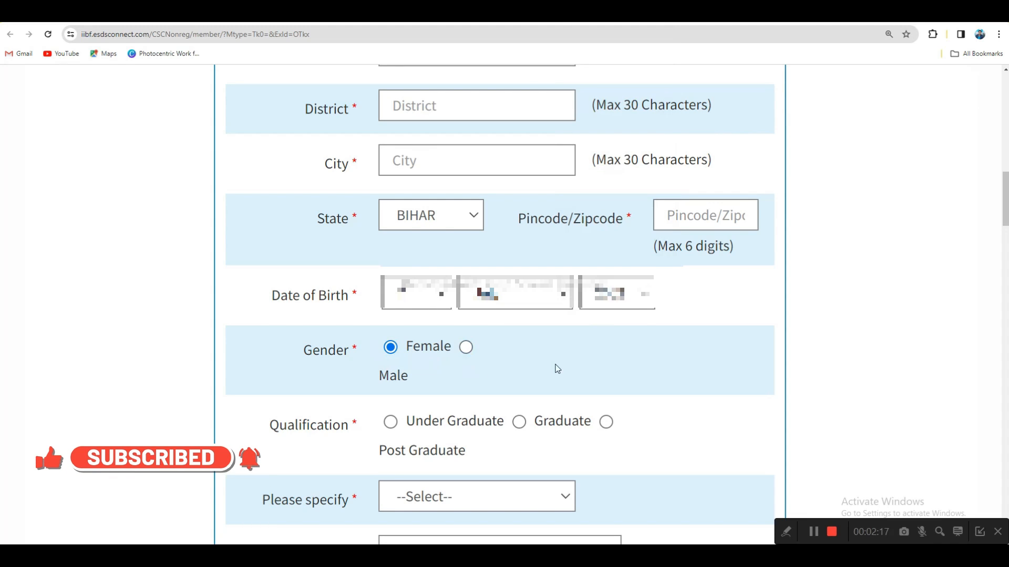
left_click(466, 347)
Step: Set the qualification to Under Graduate and specify it as HSC
scroll(626, 357, "down", 2)
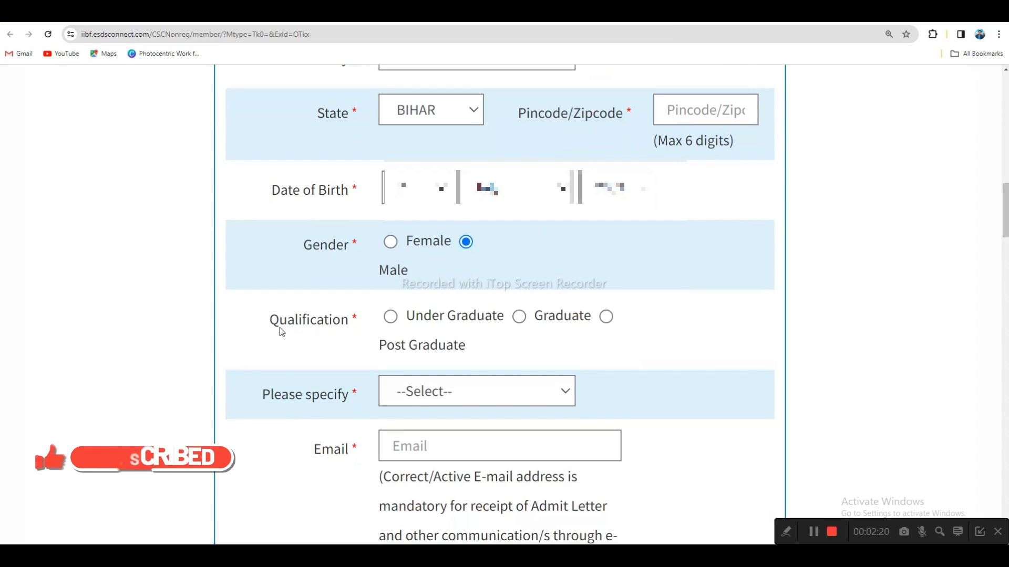
left_click_drag(267, 321, 347, 327)
left_click_drag(536, 317, 577, 317)
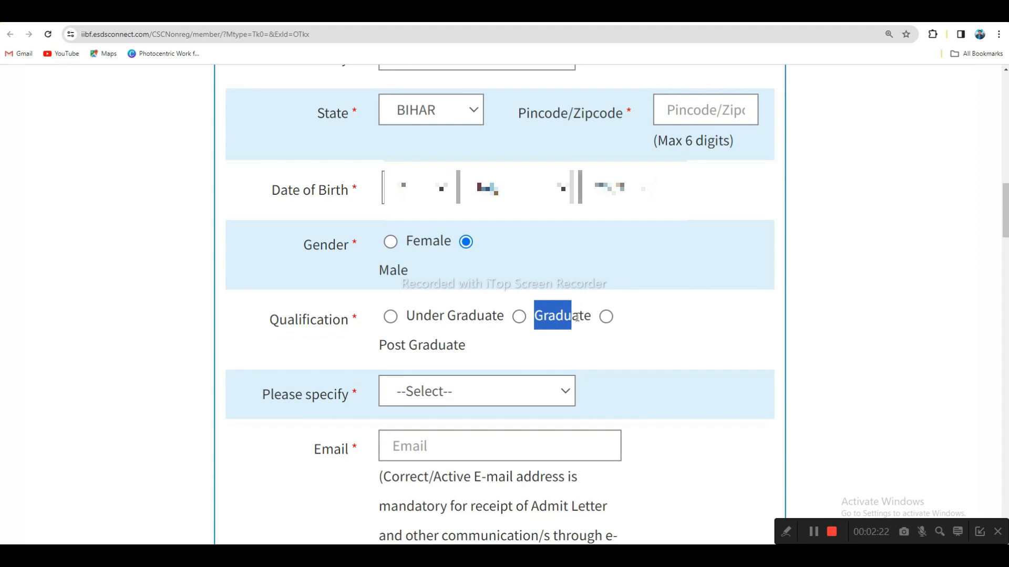
left_click_drag(379, 345, 470, 345)
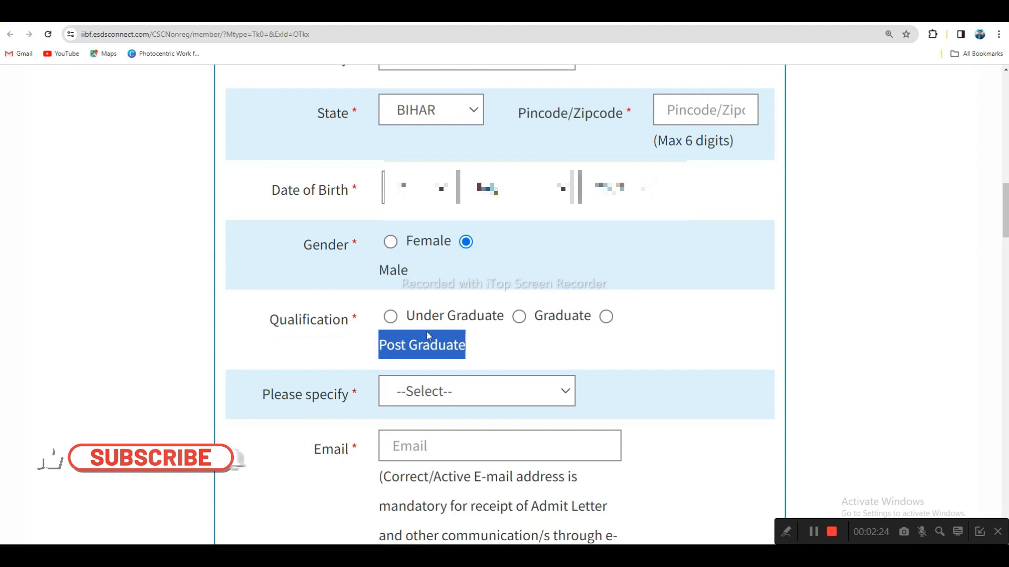
left_click_drag(408, 316, 501, 330)
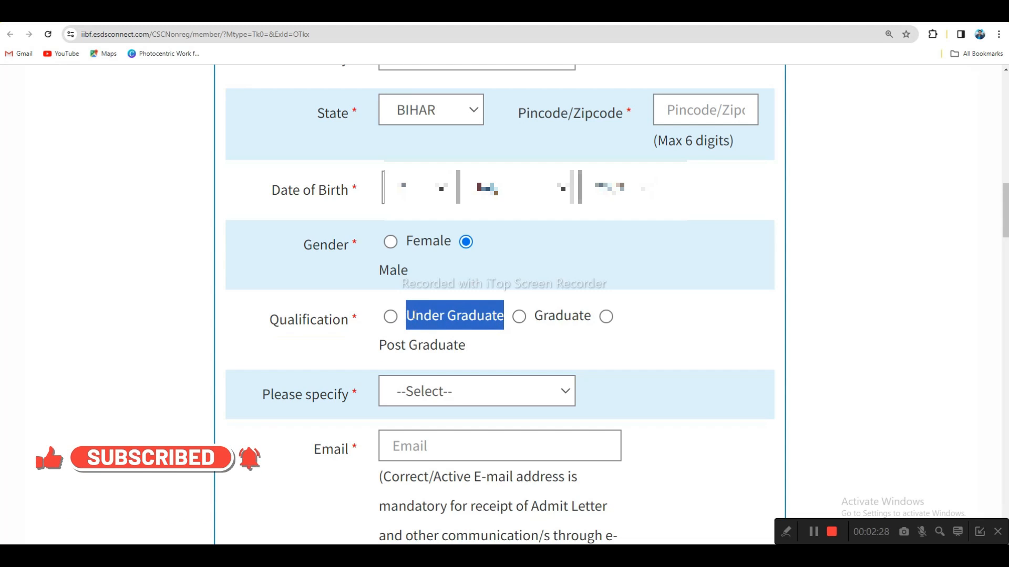
left_click(390, 316)
left_click(435, 402)
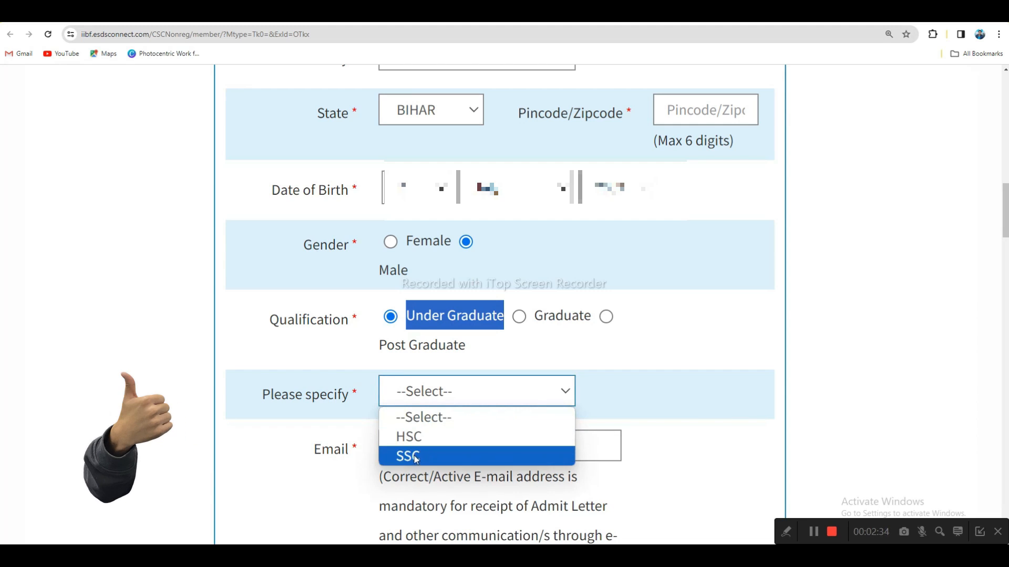
left_click(421, 437)
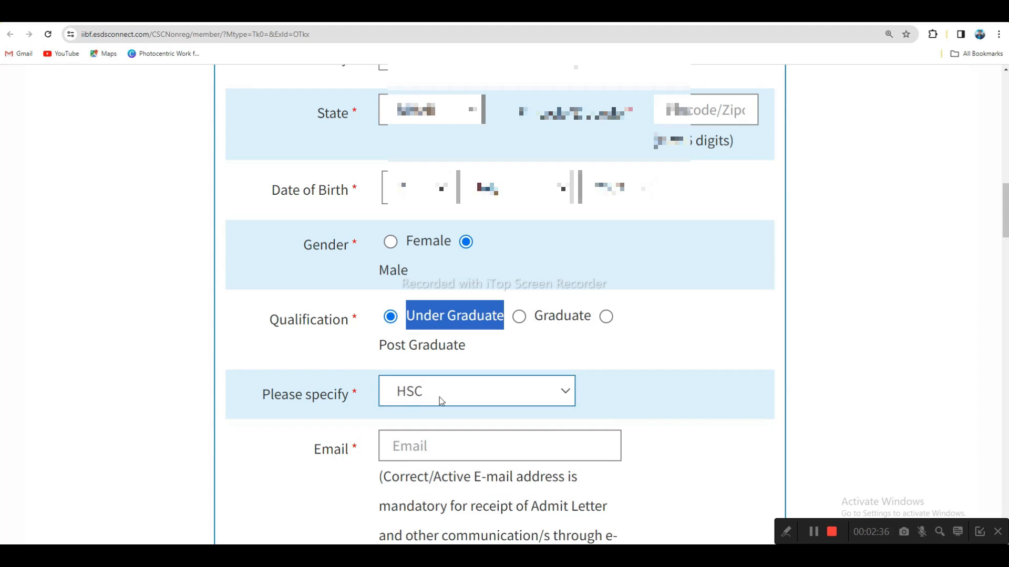
Step: Examine the email field with its Admit Letter note and the phone and mobile number fields
scroll(656, 386, "down", 2)
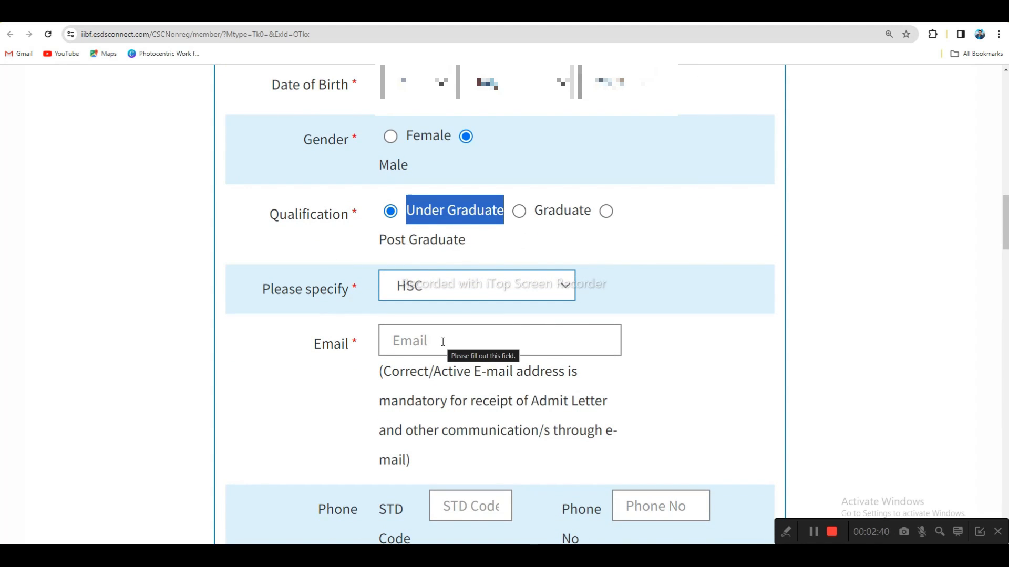
scroll(591, 376, "down", 2)
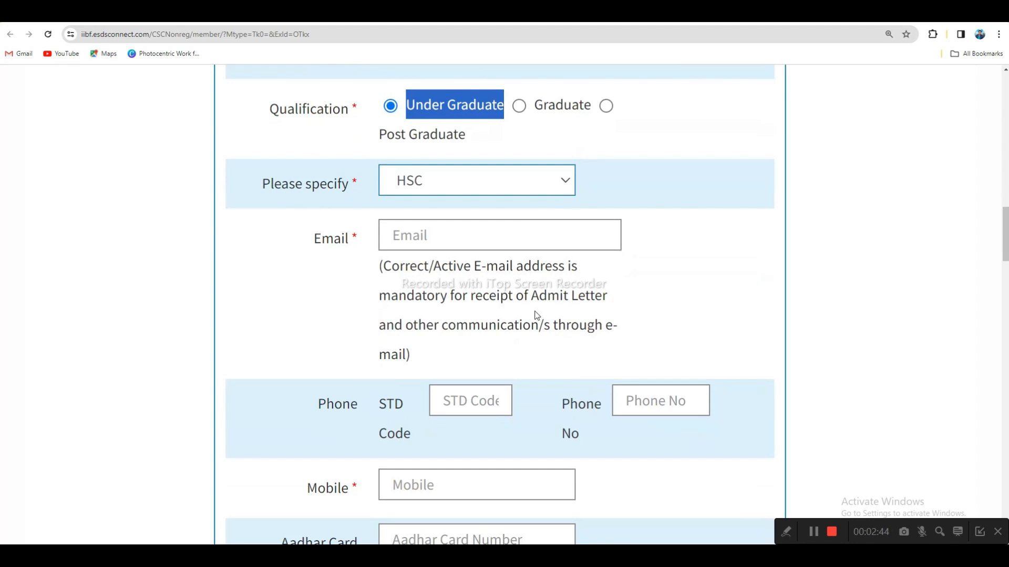
left_click_drag(444, 329, 610, 301)
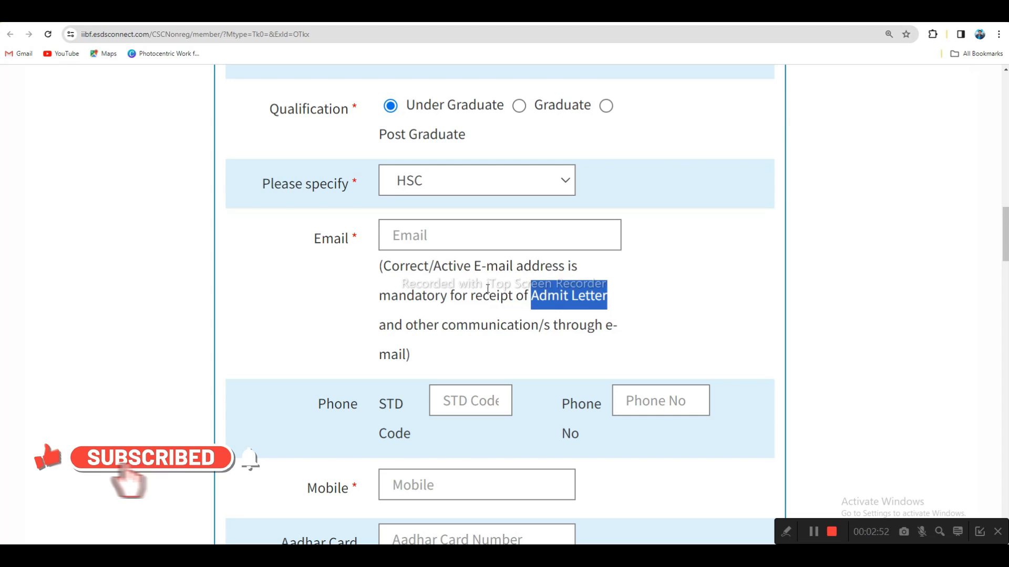
scroll(720, 324, "down", 3)
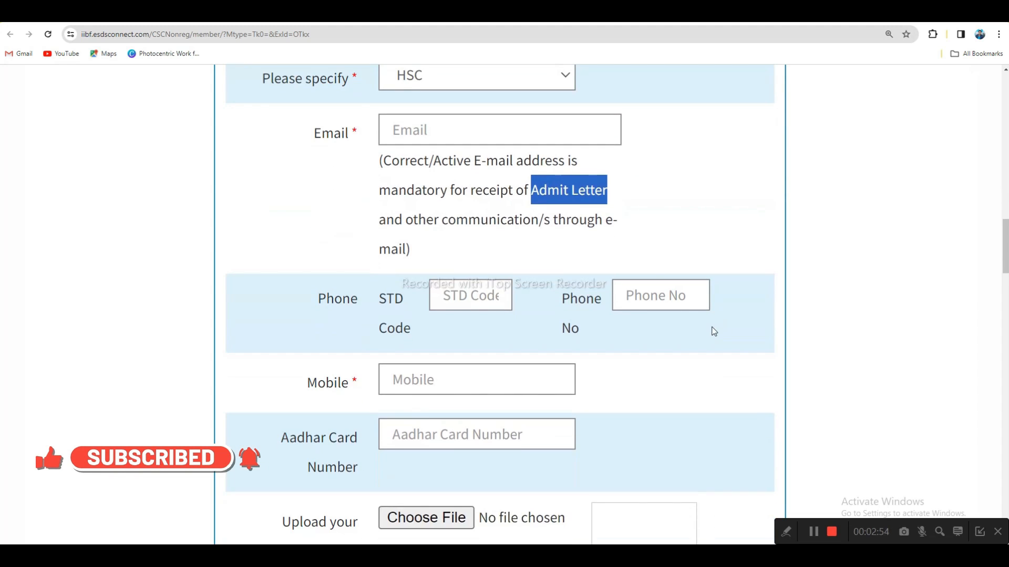
scroll(667, 278, "down", 2)
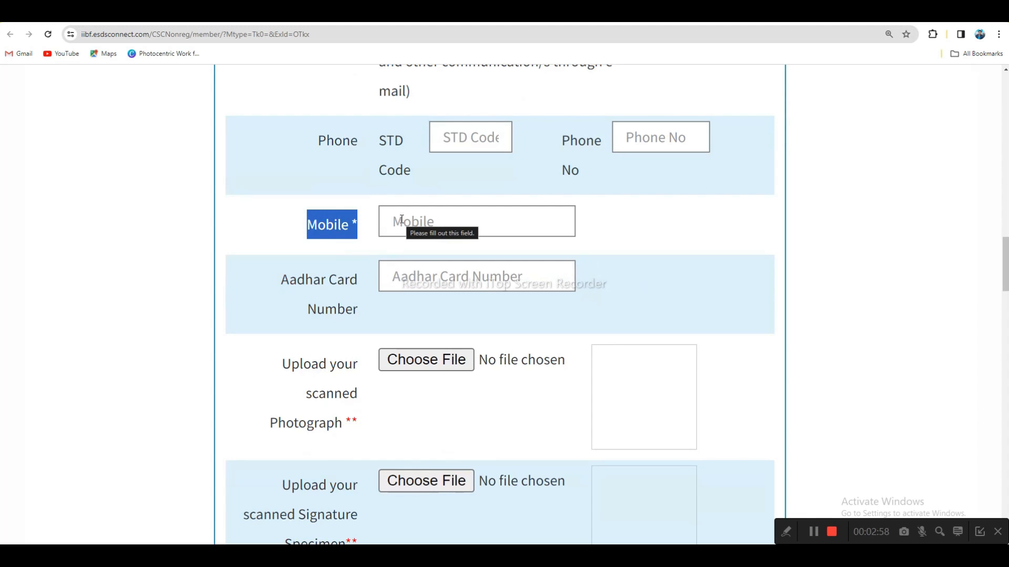
Step: Examine the Aadhar Card Number field, the photograph and signature uploads, and the Driving License, Pan card and Passport ID proof options
left_click(411, 278)
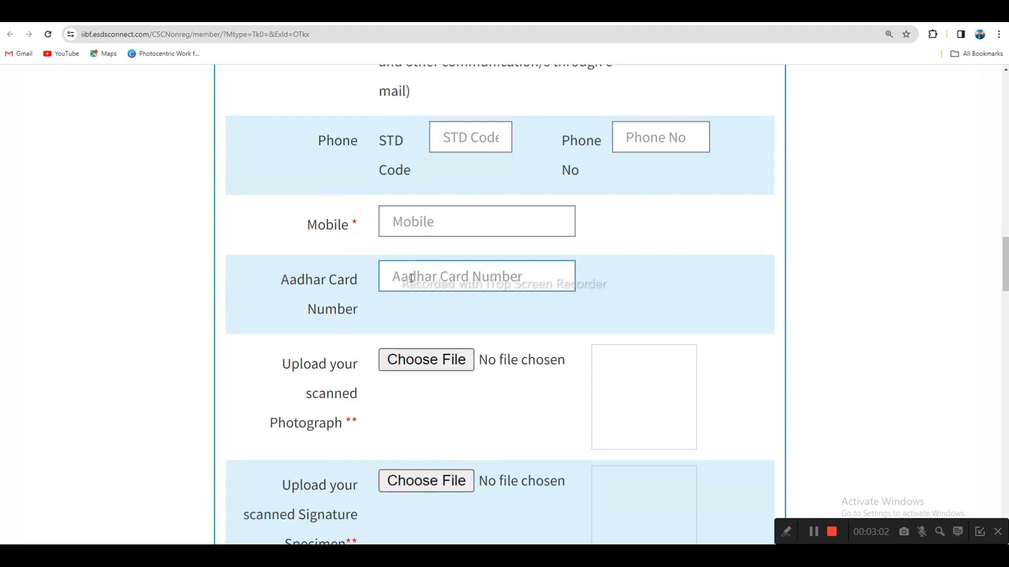
scroll(447, 341, "down", 2)
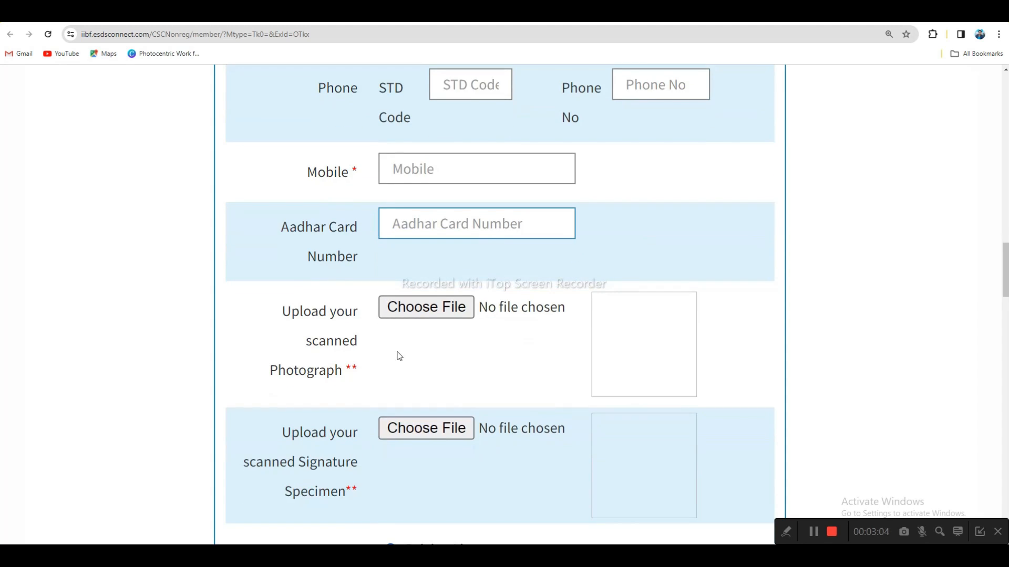
left_click_drag(282, 265, 343, 318)
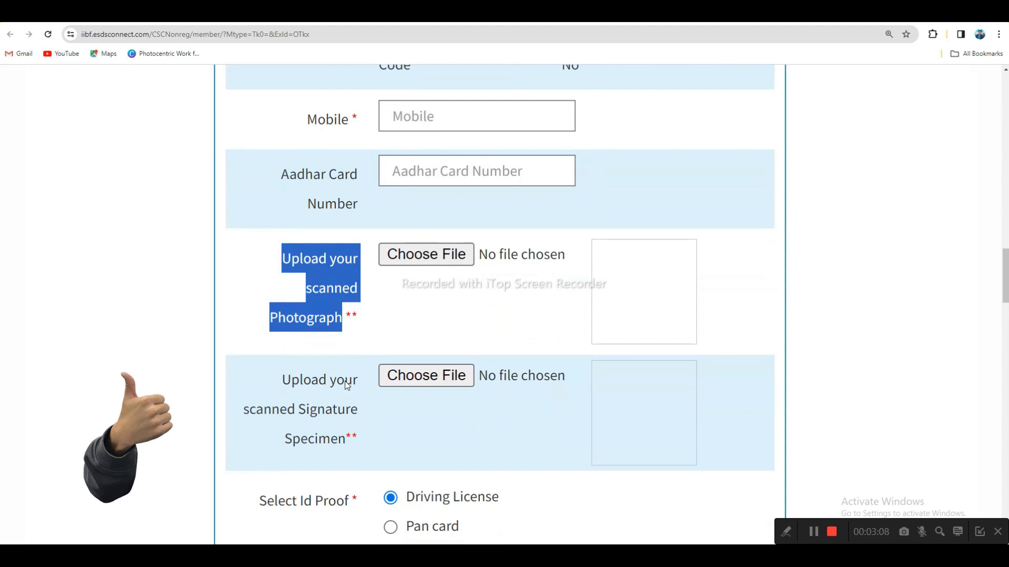
scroll(448, 387, "down", 3)
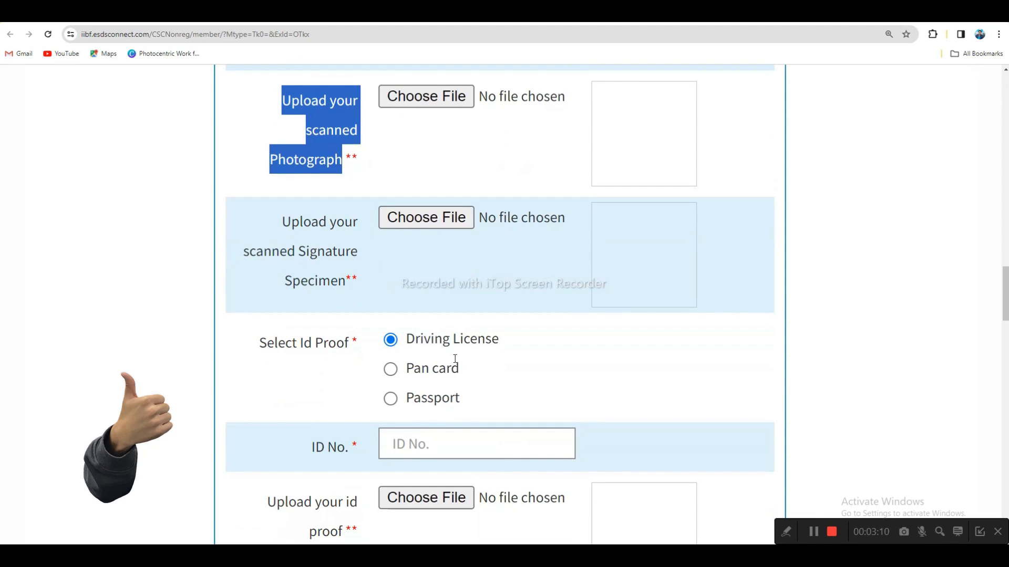
left_click_drag(408, 340, 482, 341)
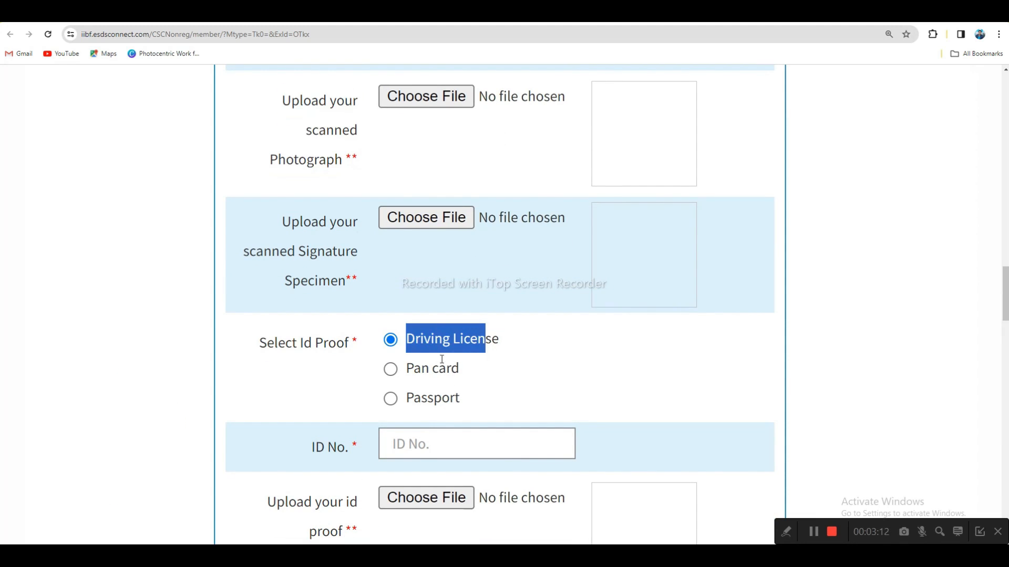
left_click_drag(407, 366, 455, 369)
left_click_drag(407, 397, 472, 401)
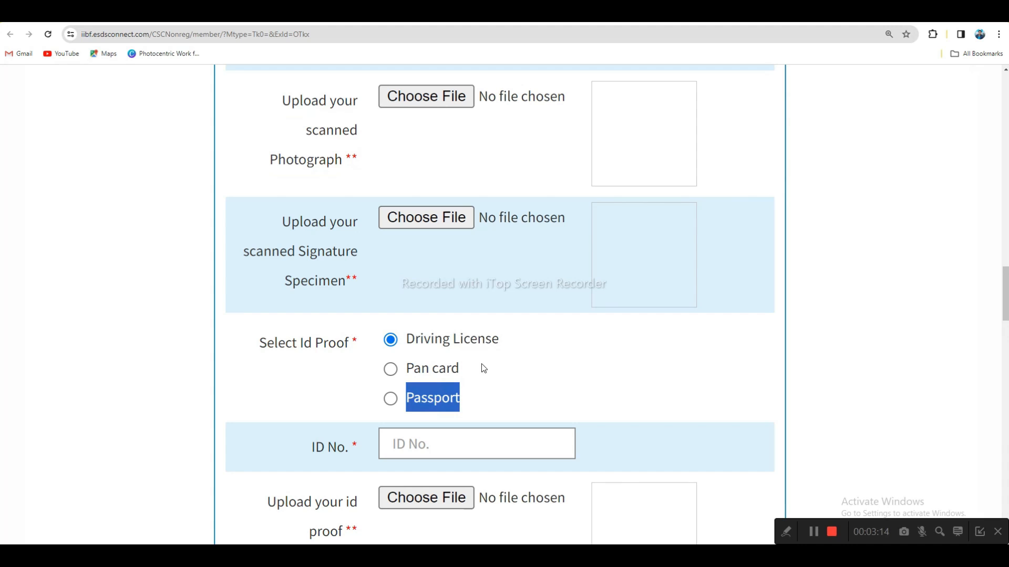
scroll(468, 375, "down", 1)
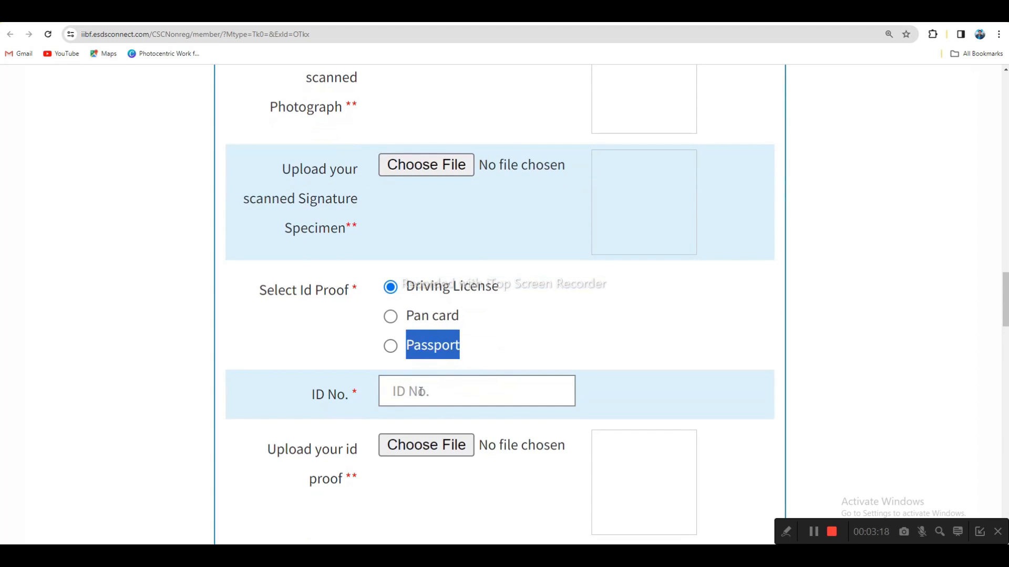
Step: Read the ID number and ID proof fields and the notes on image format, file size and dimensions
scroll(414, 390, "down", 2)
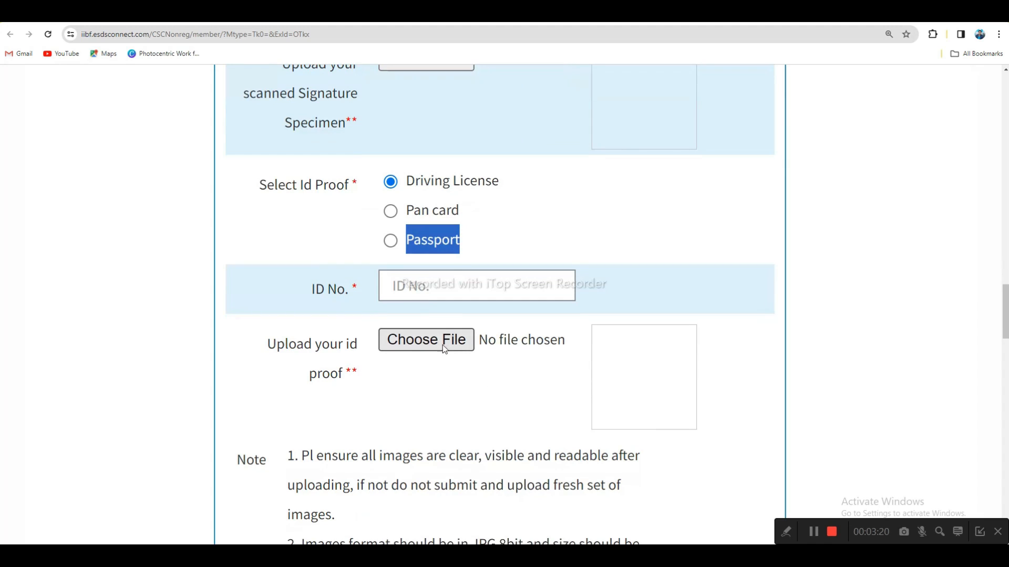
scroll(547, 379, "down", 4)
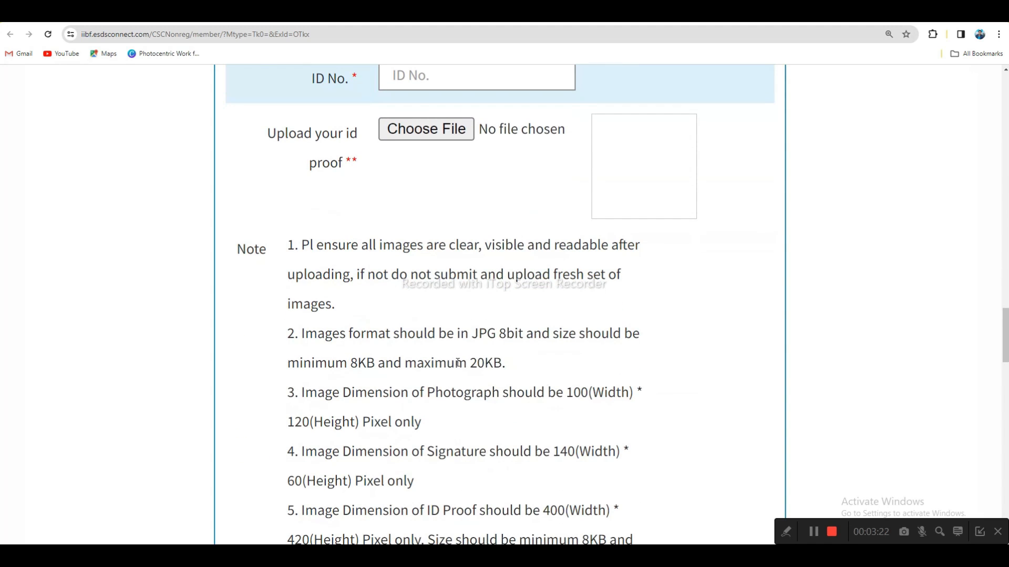
scroll(458, 363, "down", 1)
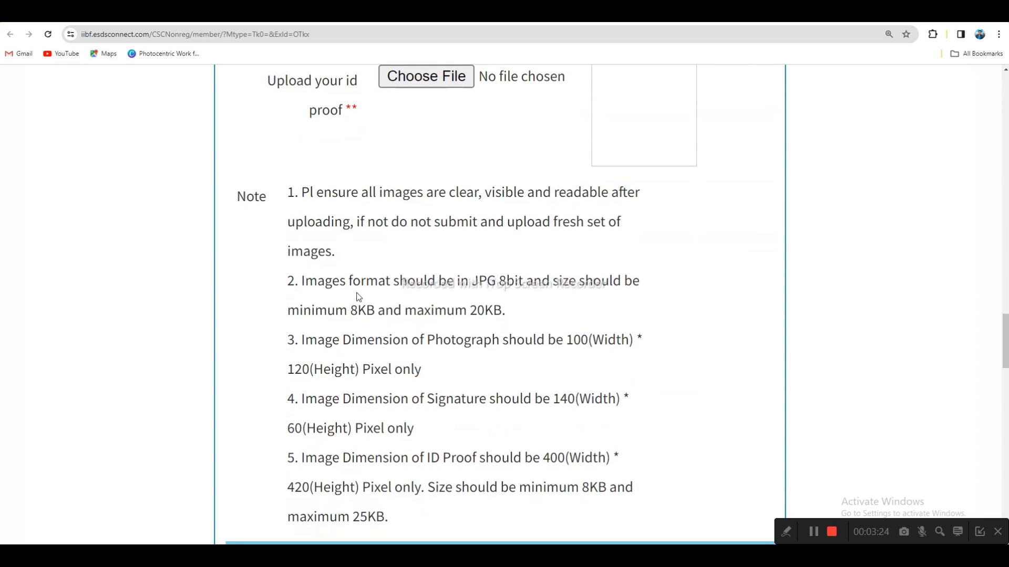
left_click_drag(397, 310, 493, 311)
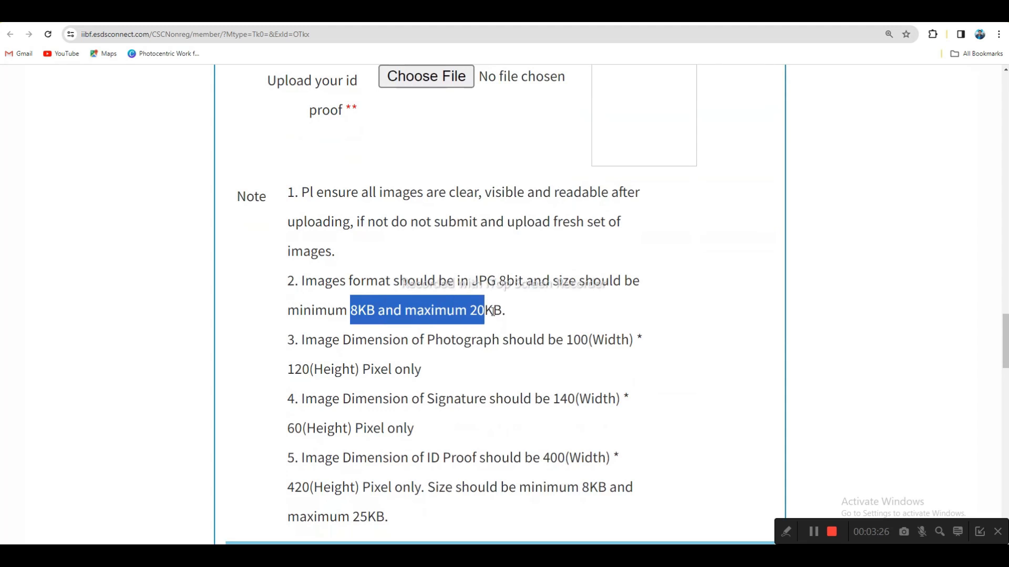
left_click(542, 311)
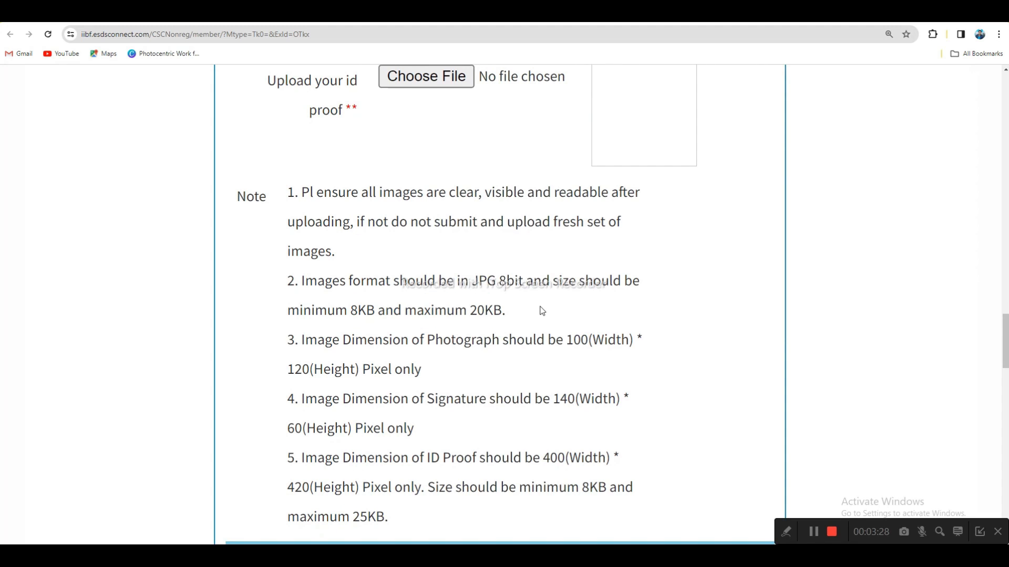
scroll(541, 310, "down", 2)
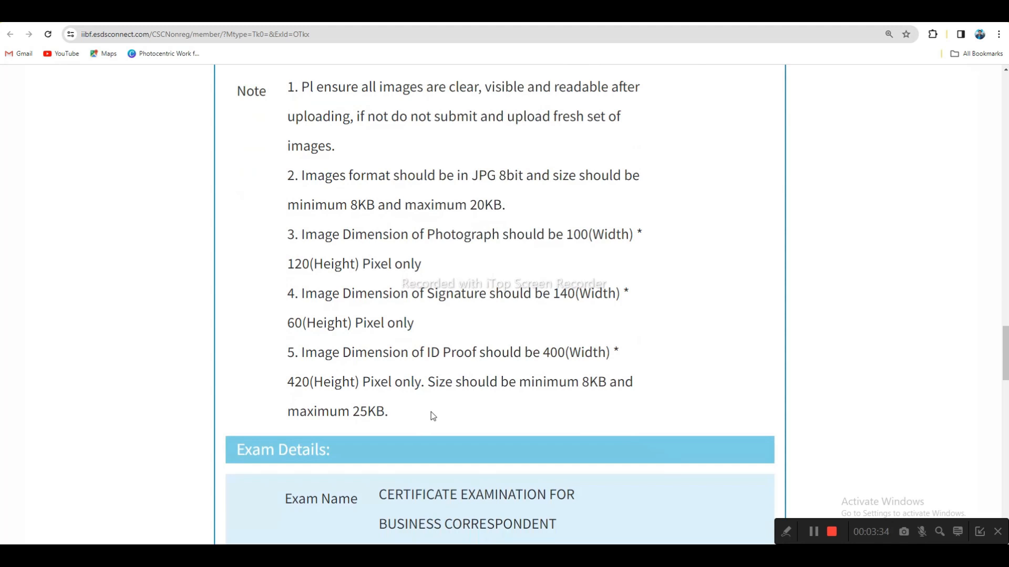
Step: Upload Photo.jpg from the Demo files folder as the scanned photograph
scroll(432, 415, "up", 10)
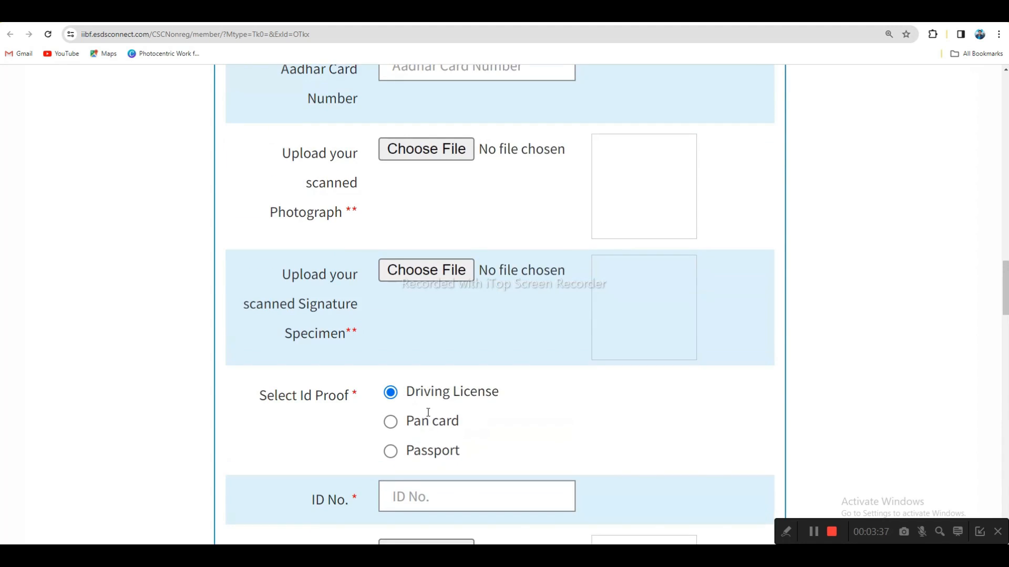
scroll(428, 412, "up", 2)
left_click(426, 254)
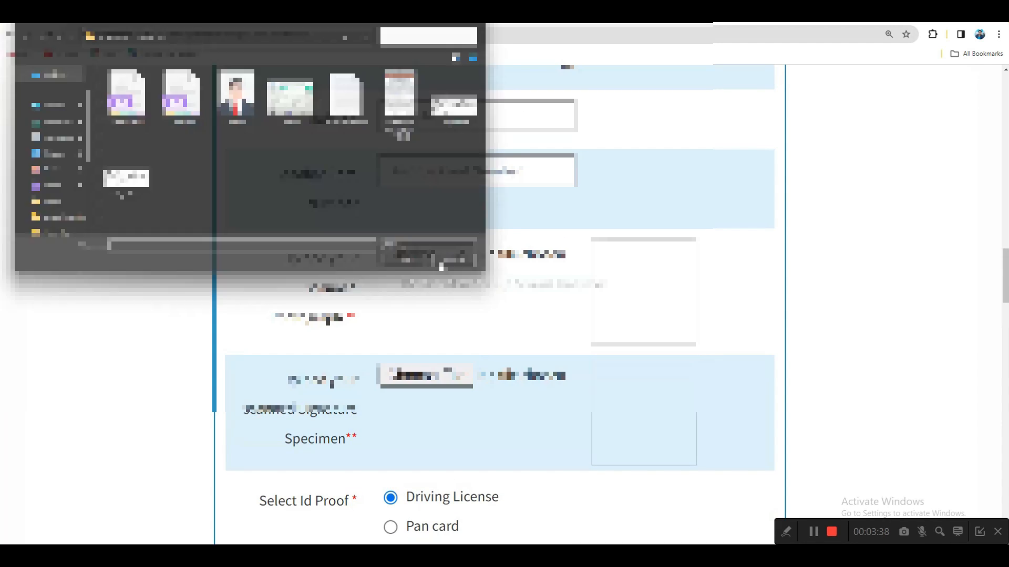
double_click(238, 103)
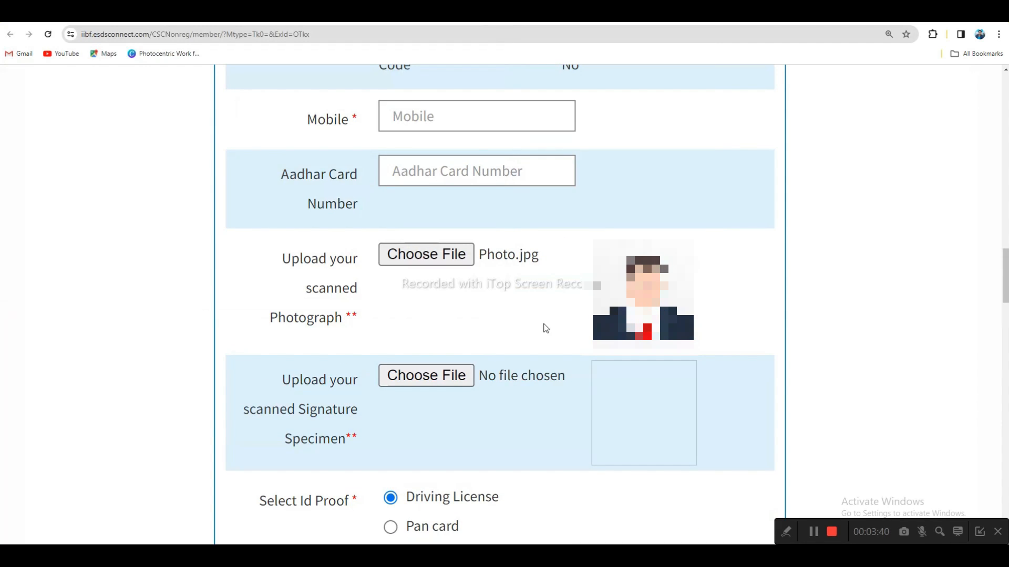
Step: Open the photo from the Demo files folder in Paint, view its resize settings in pixels, and close the editor
left_click(430, 264)
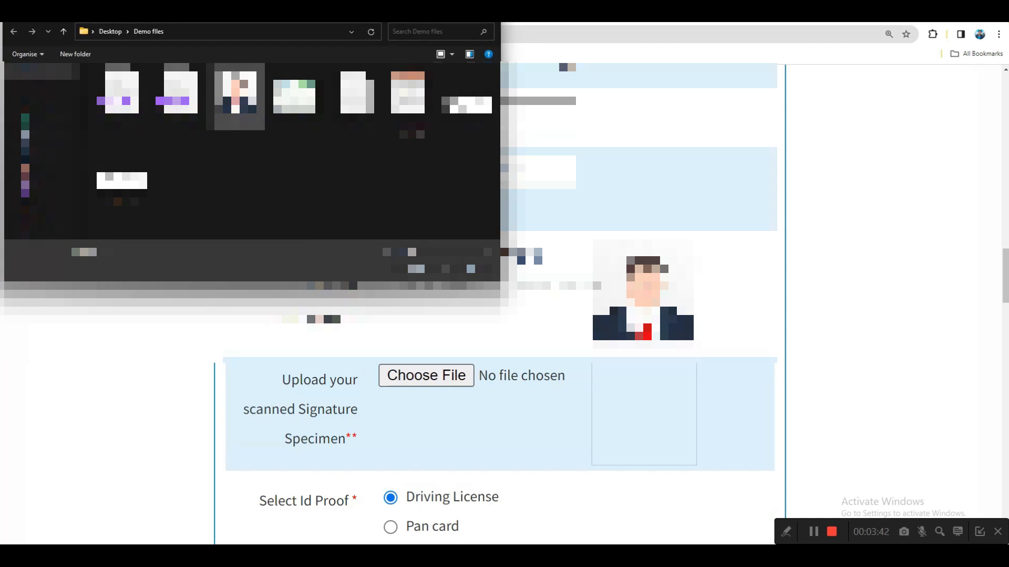
right_click(234, 106)
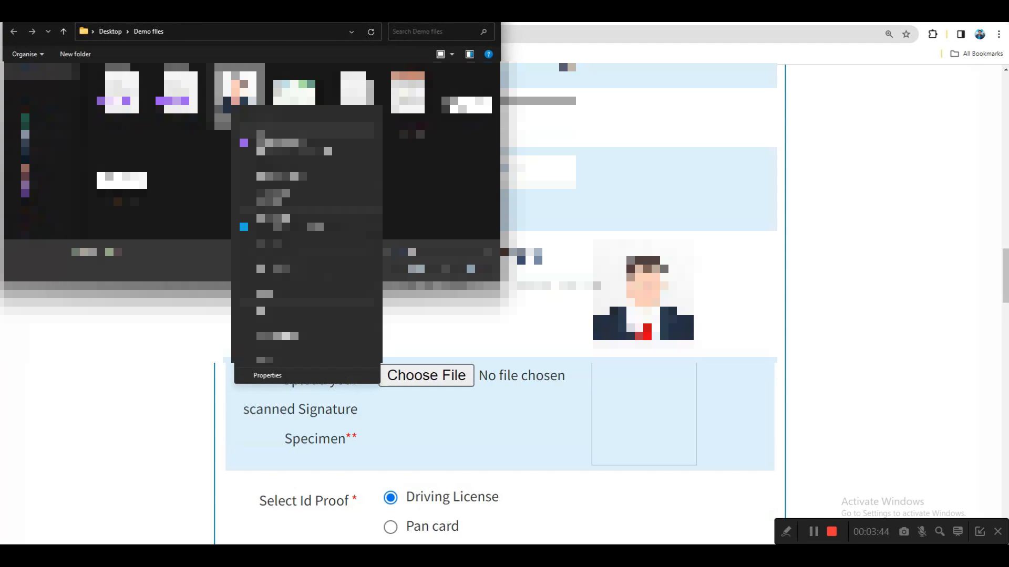
mouse_move(302, 244)
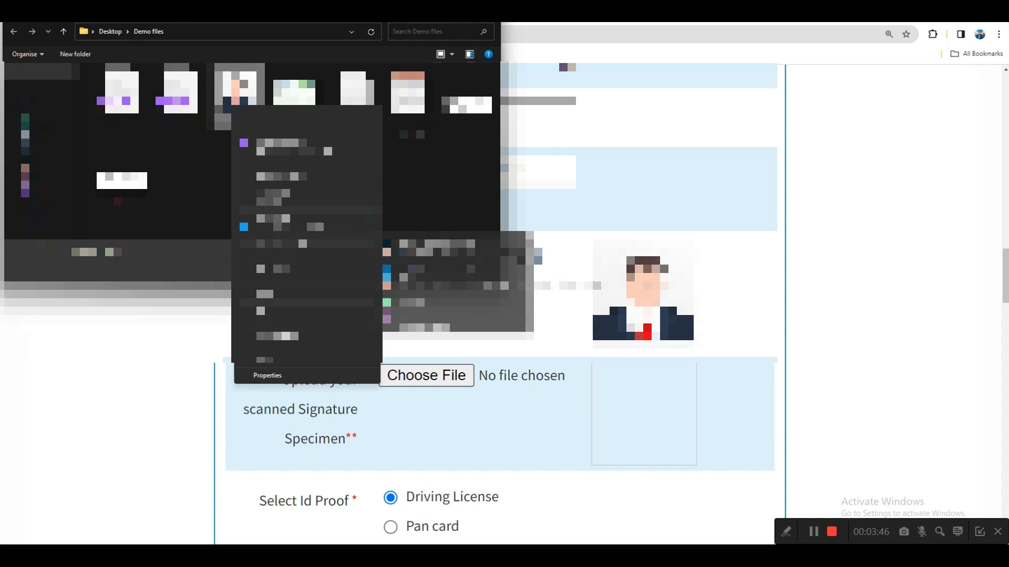
left_click(409, 265)
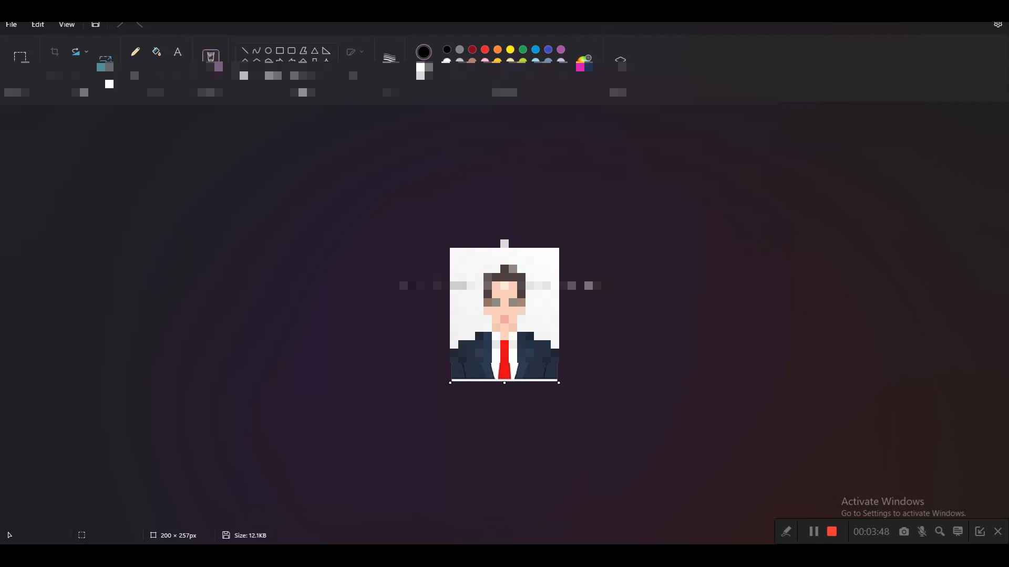
left_click(105, 64)
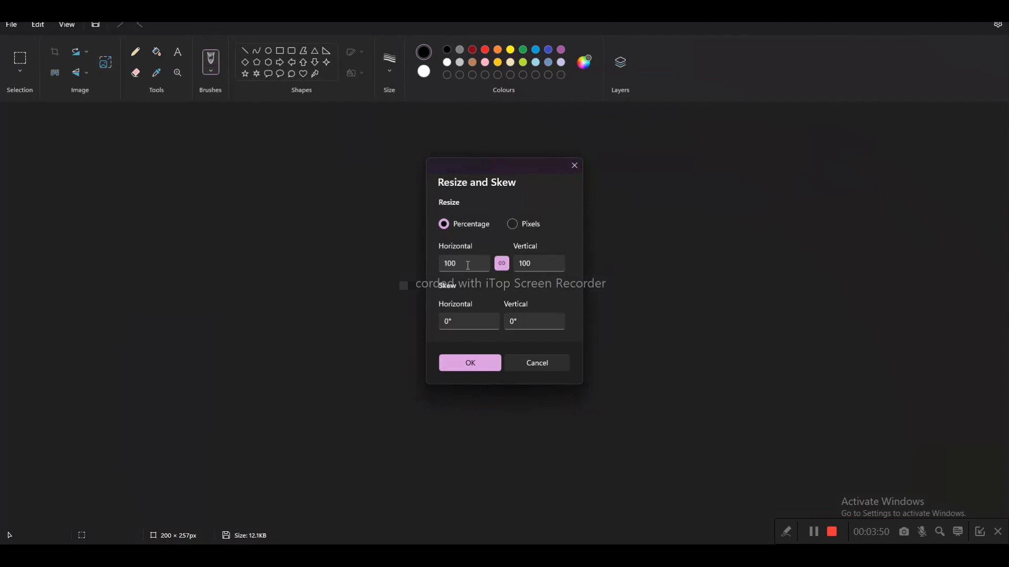
left_click(514, 226)
left_click(498, 364)
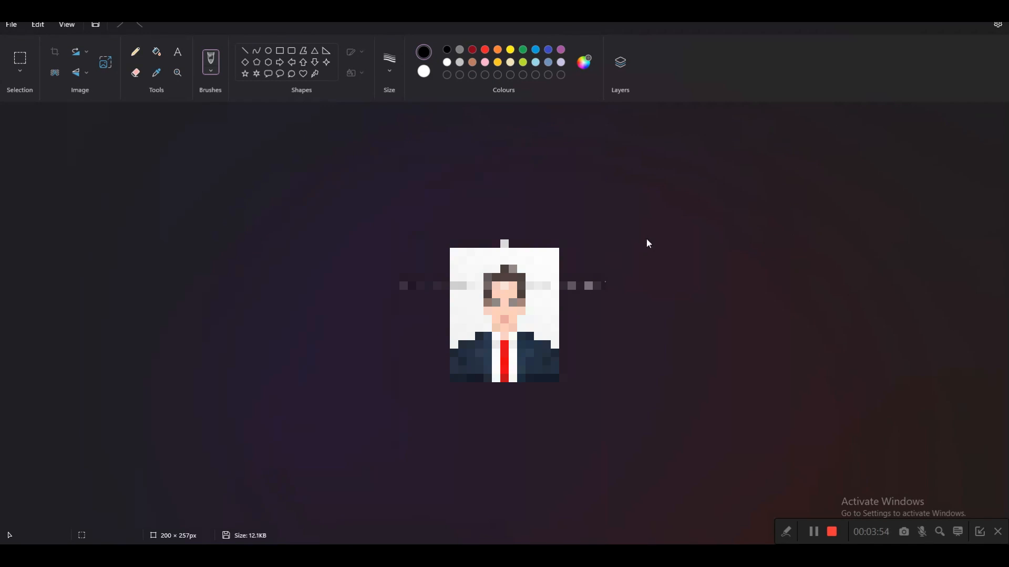
left_click(997, 9)
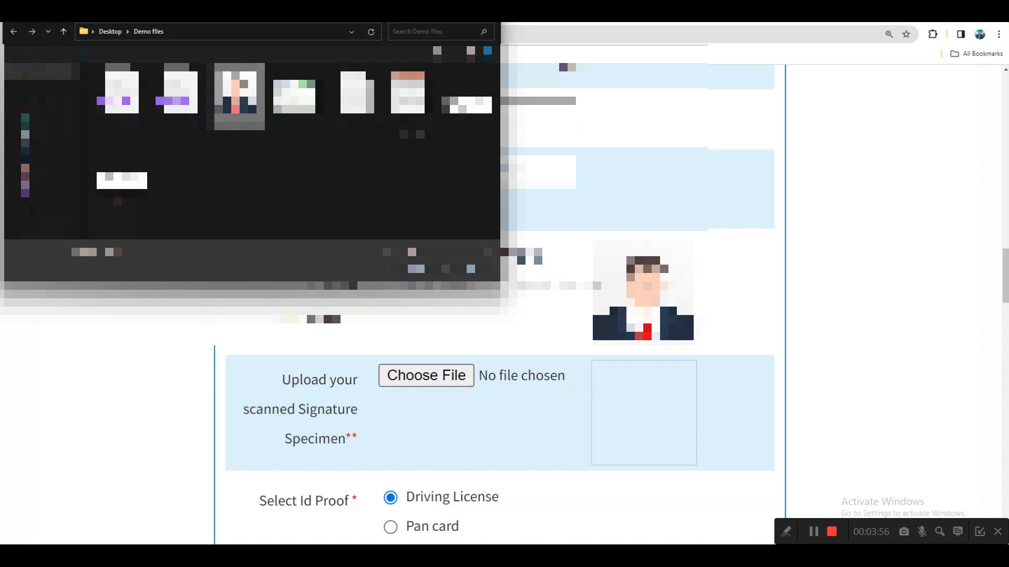
Step: Upload Signature.jpg as the scanned signature specimen and Photo.jpg as the ID proof
left_click(426, 376)
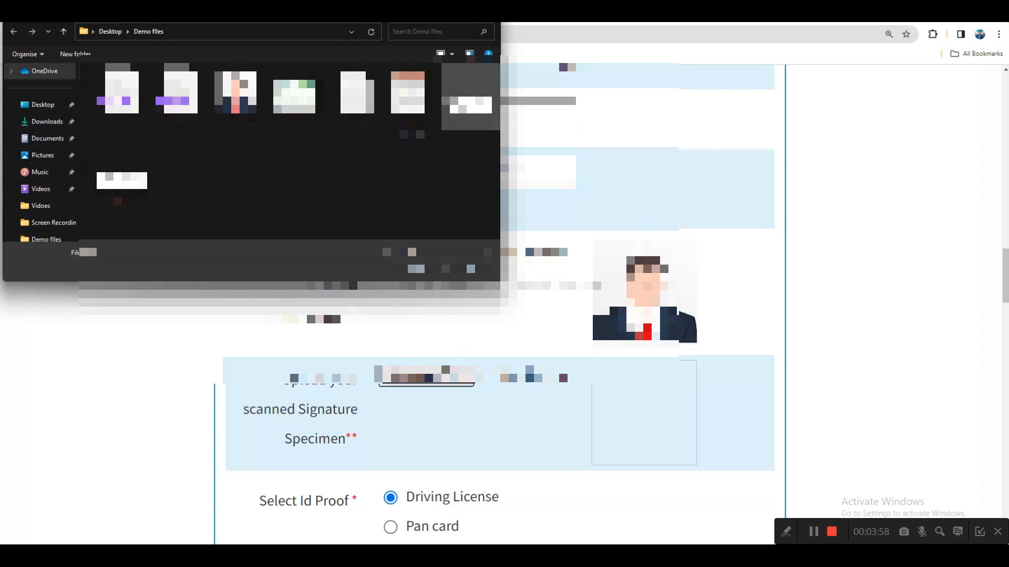
scroll(415, 316, "down", 3)
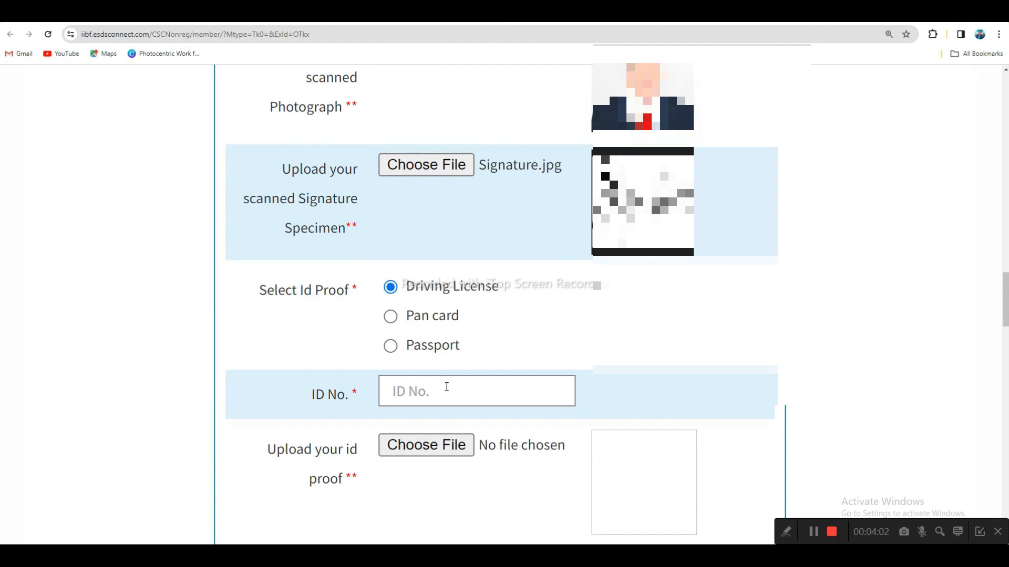
scroll(446, 387, "down", 2)
left_click(426, 339)
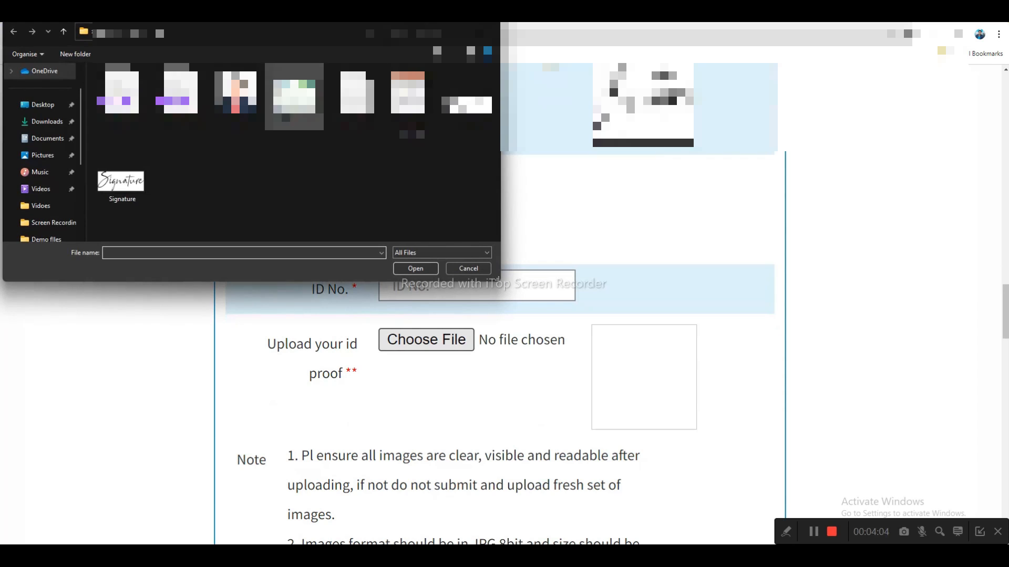
double_click(236, 99)
Step: Review the fee amount in the exam details and set the exam medium to HINDI
scroll(247, 121, "down", 2)
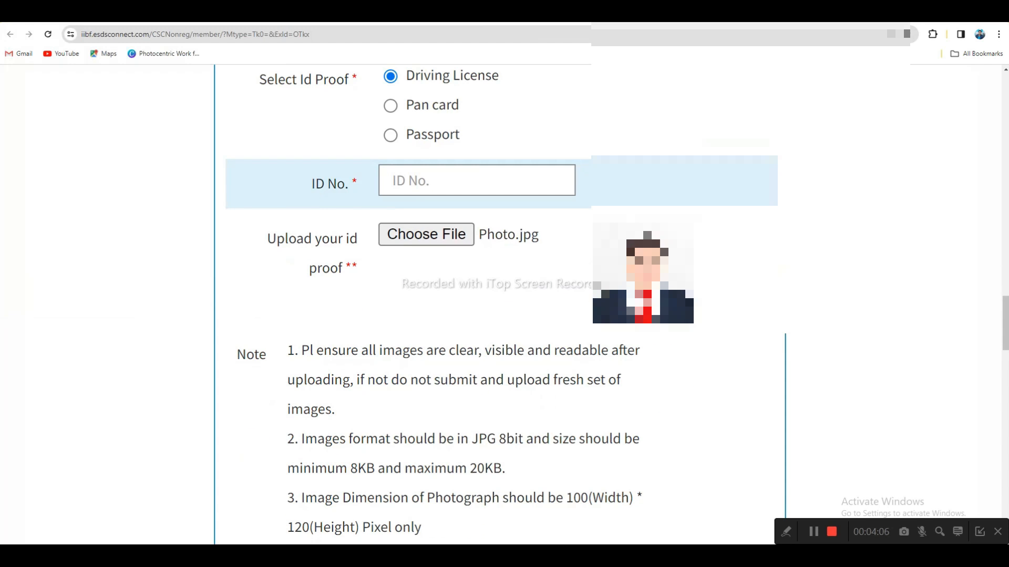
scroll(583, 287, "down", 5)
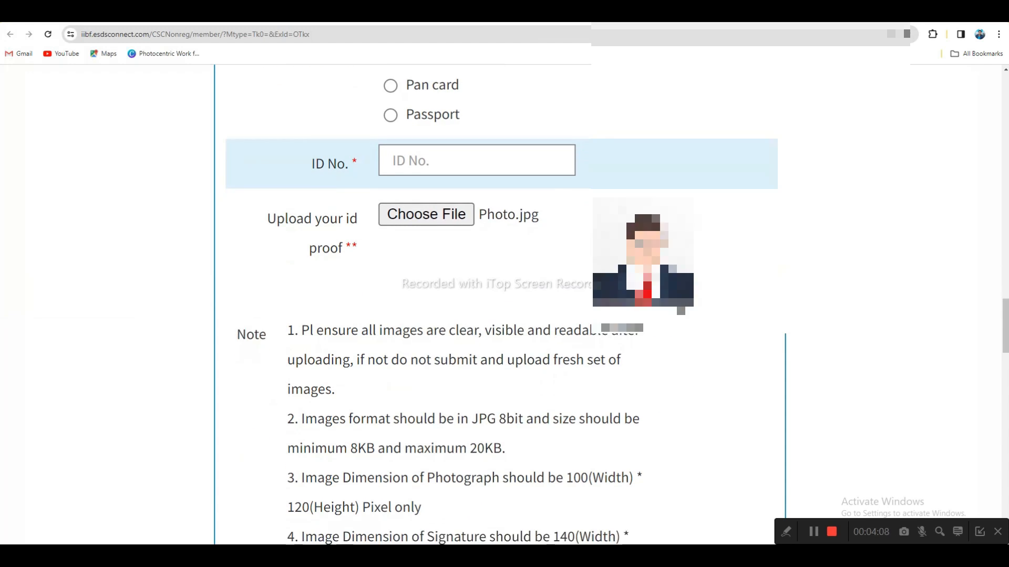
scroll(584, 289, "down", 6)
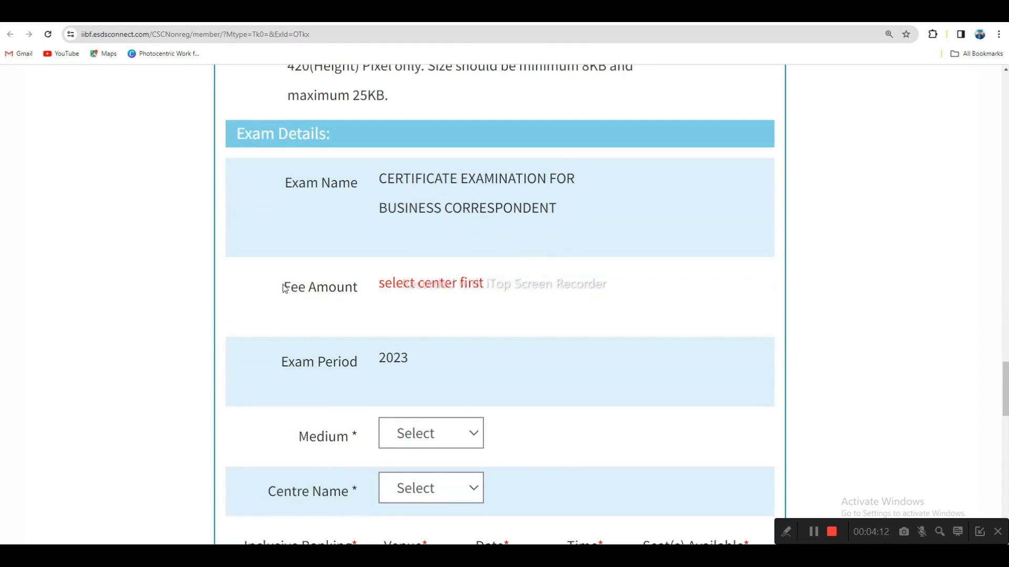
left_click_drag(284, 288, 355, 290)
left_click(441, 316)
scroll(529, 326, "down", 2)
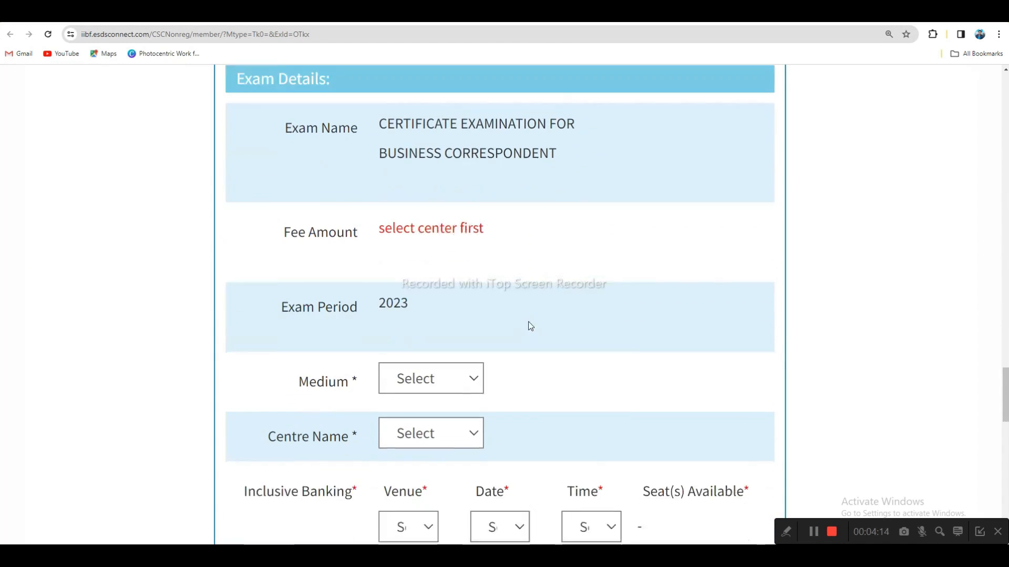
left_click(408, 340)
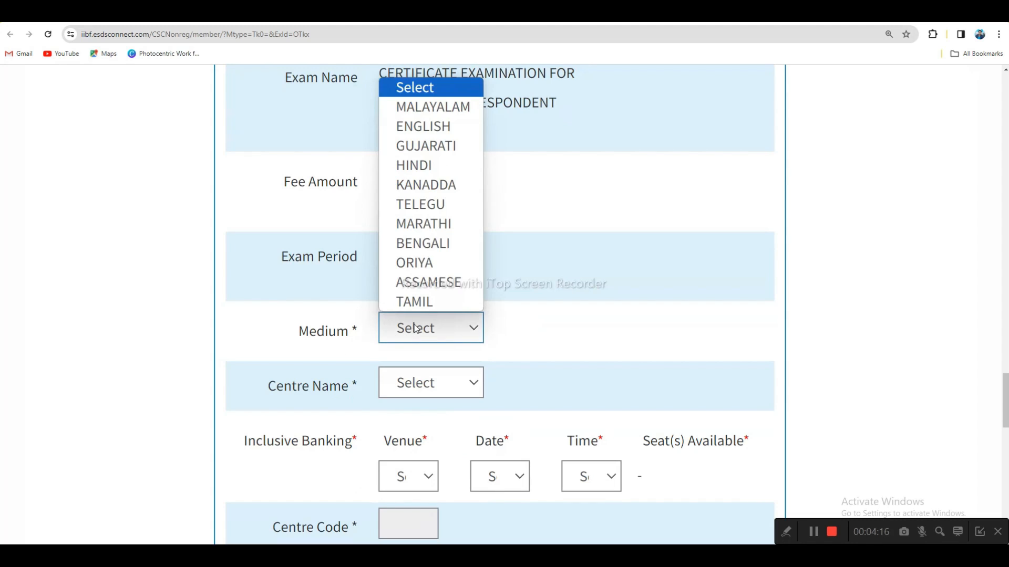
left_click(423, 166)
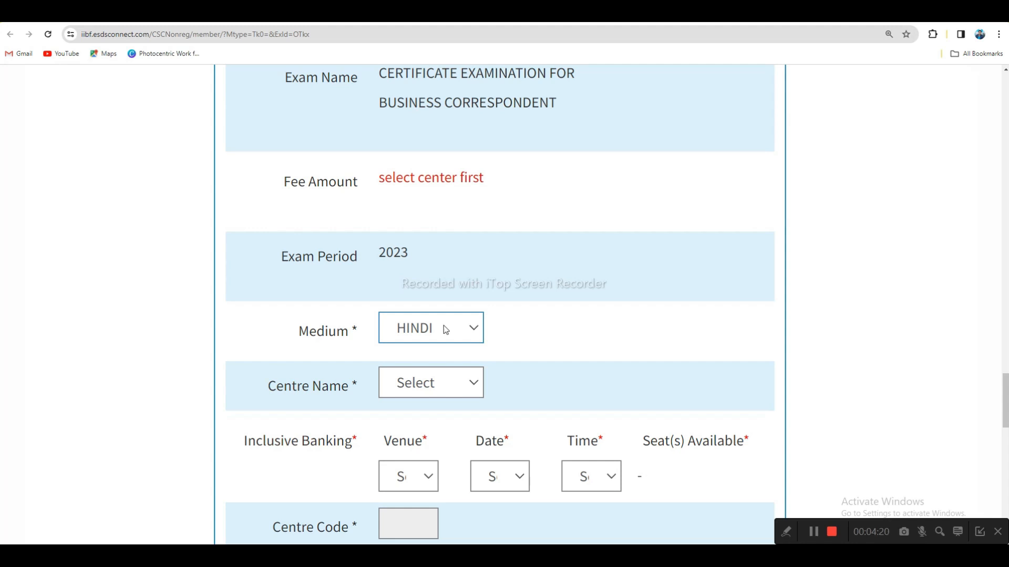
Step: Browse the centres starting with G and set the exam centre name to Gopalganj-Bihar
left_click(435, 386)
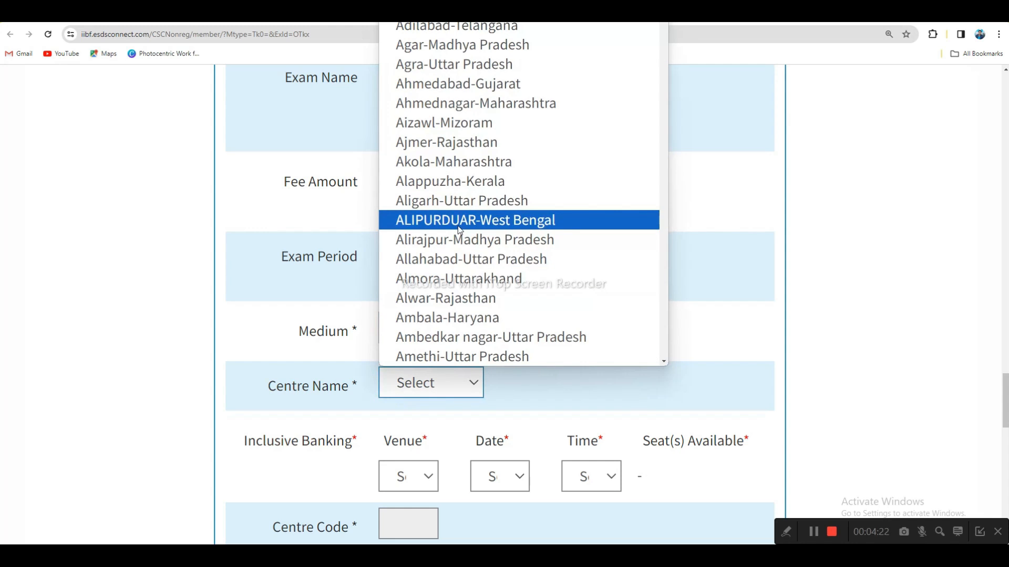
key("g")
key("Down")
key("Down")
key("Down")
key("Down")
key("Down")
key("Down")
key("Down")
key("Down")
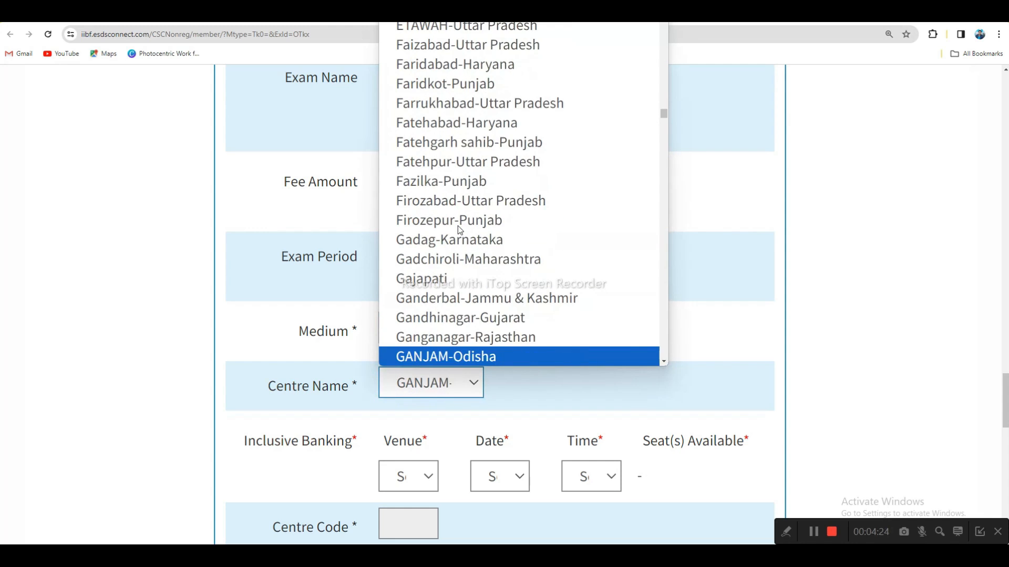
key("Down")
key("Down")
key("Down")
key("Down")
key("Down")
key("Down")
key("Down")
key("Down")
key("Down")
key("Down")
key("Down")
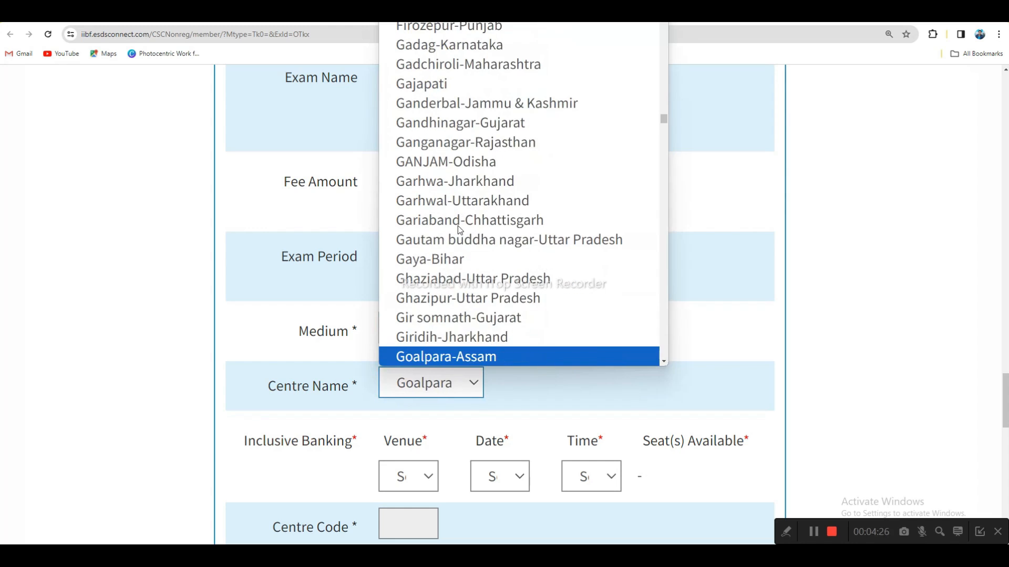
key("Down")
key("Down")
key("Down")
key("Down")
key("Down")
key("Down")
key("Down")
key("Down")
key("Down")
key("Down")
key("Down")
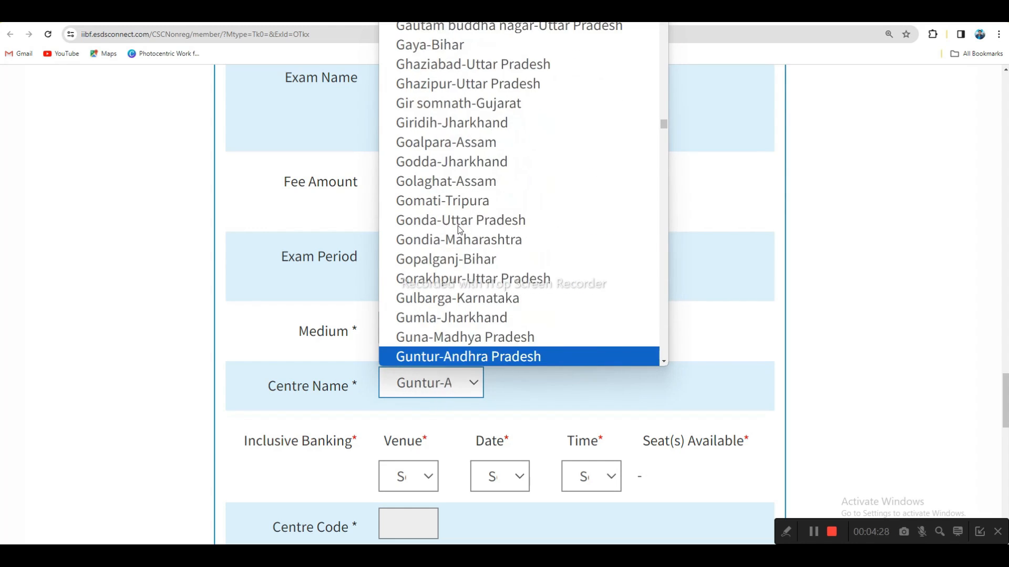
type("gor")
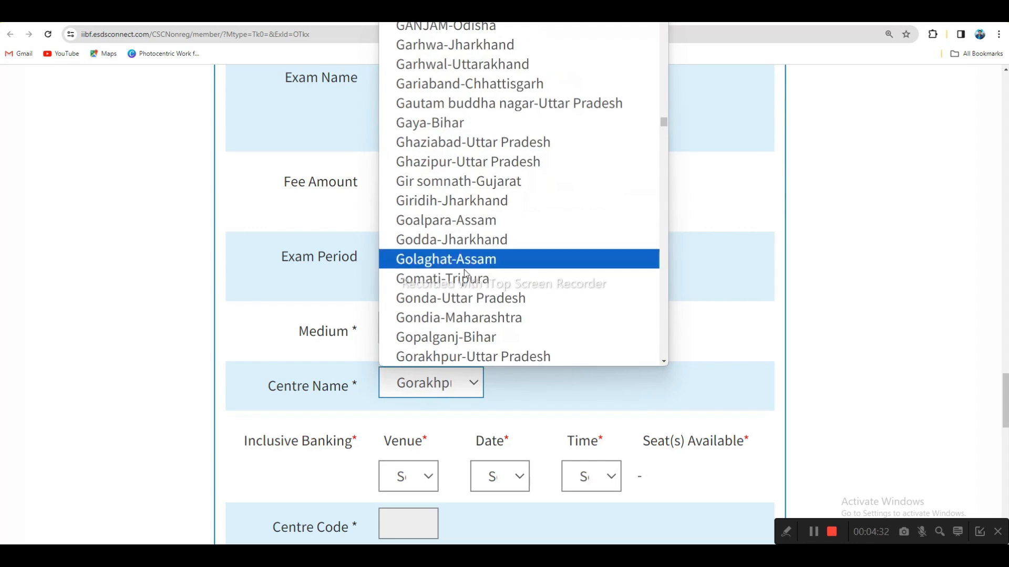
left_click(457, 337)
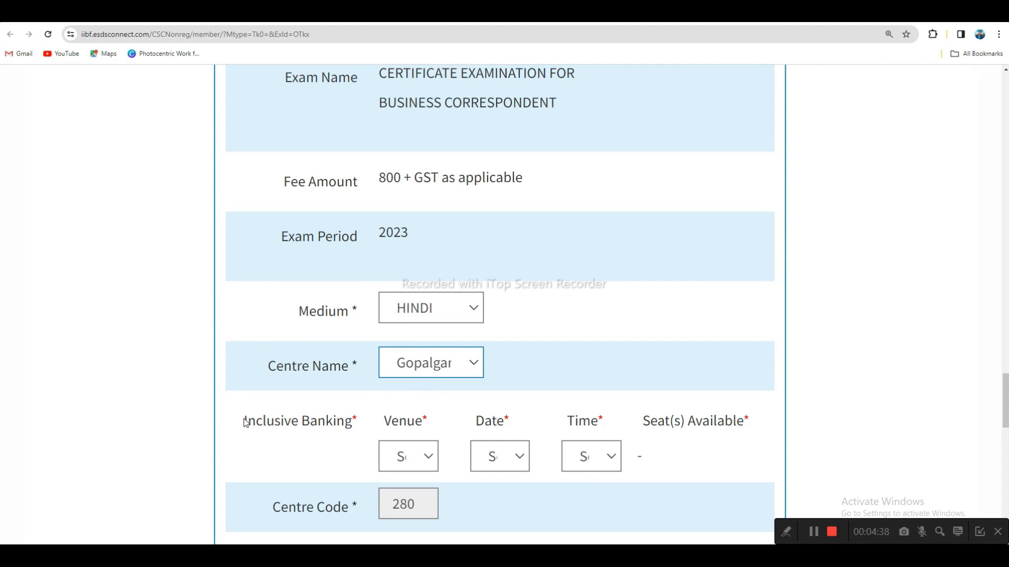
Step: Choose the PMGDISHA/CSC Centre venue for the Inclusive Banking exam and look over the available venue options
left_click_drag(245, 423, 383, 452)
left_click(407, 457)
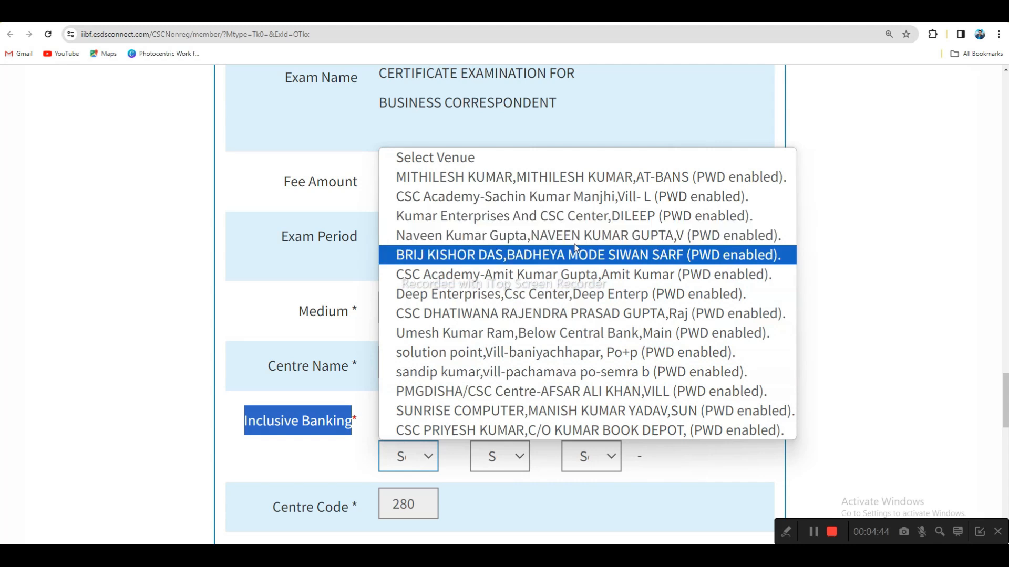
left_click(511, 387)
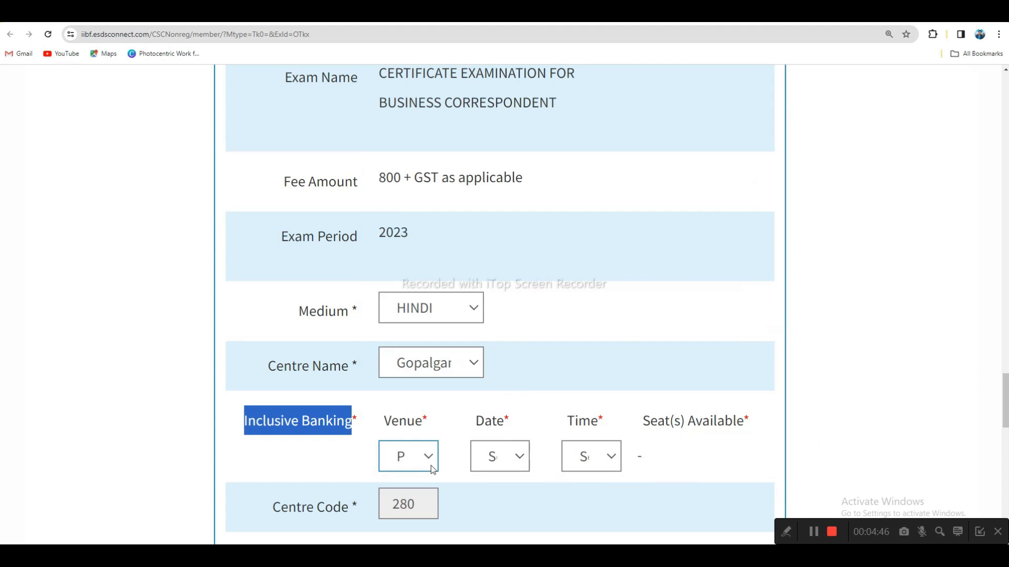
left_click_drag(384, 420, 421, 432)
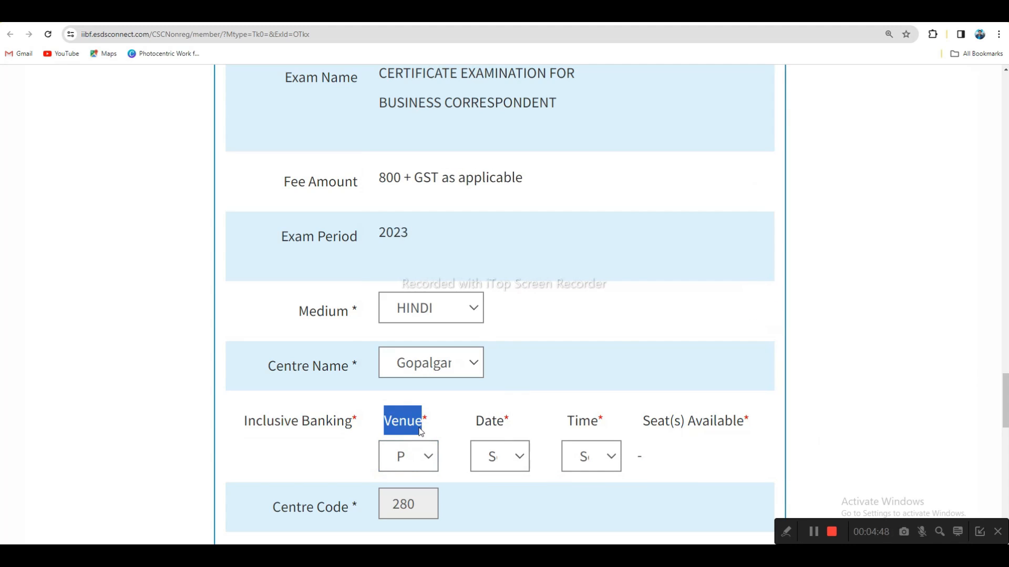
left_click(417, 461)
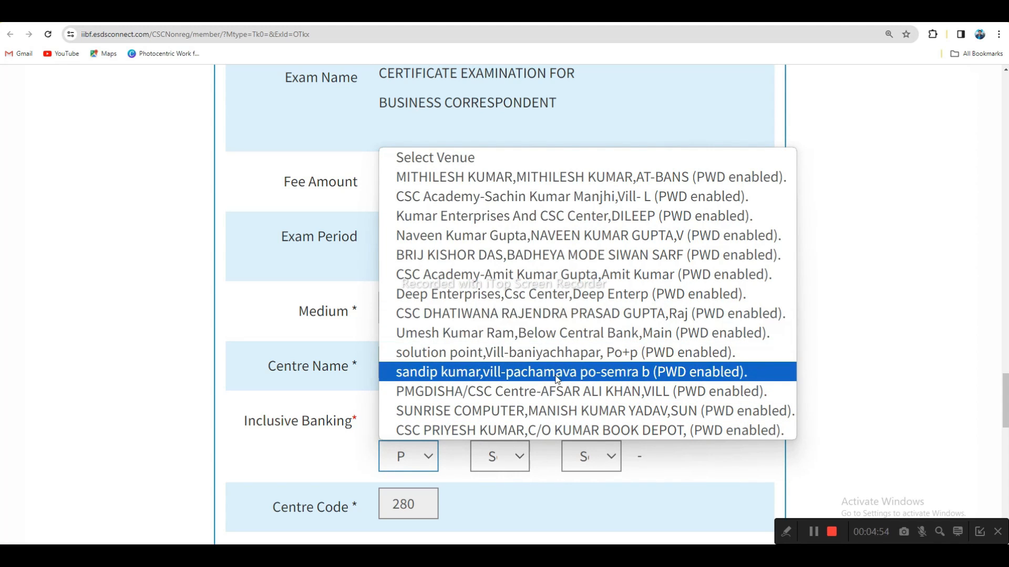
left_click(358, 413)
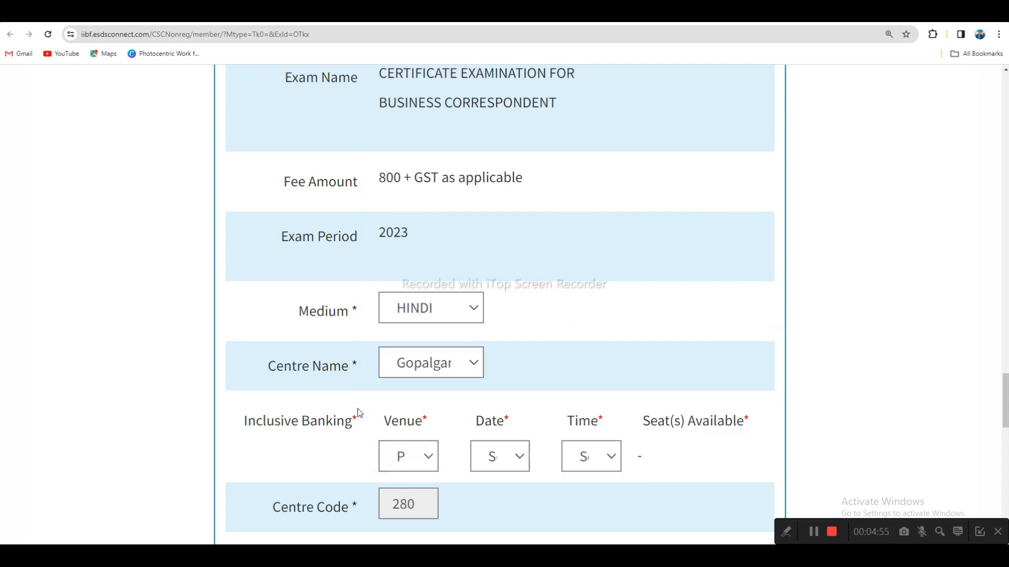
Step: Set the Inclusive Banking exam date to 05-01-2024 and the time to 10:00 AM
left_click(520, 458)
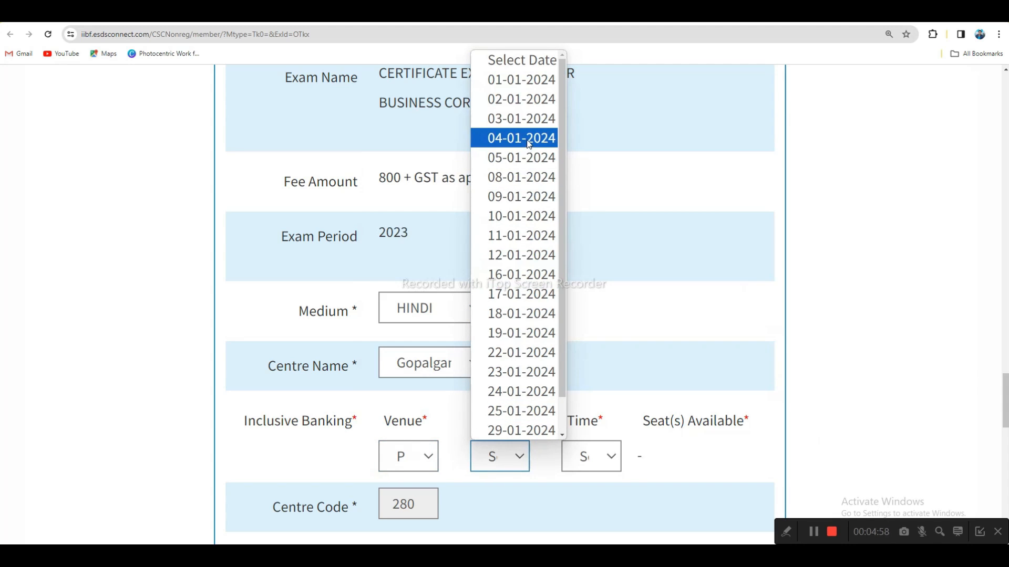
left_click(521, 157)
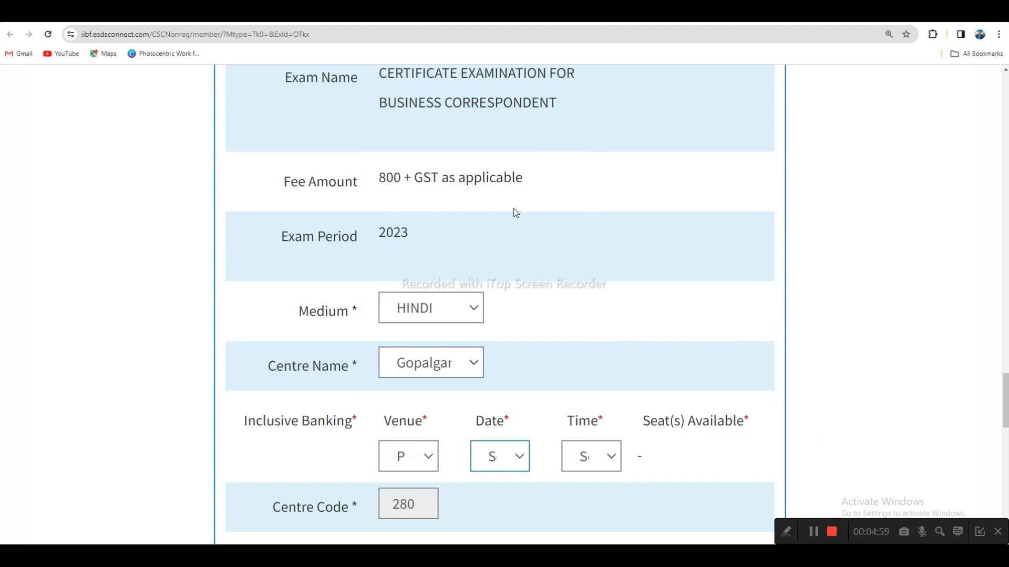
left_click(607, 455)
left_click(600, 394)
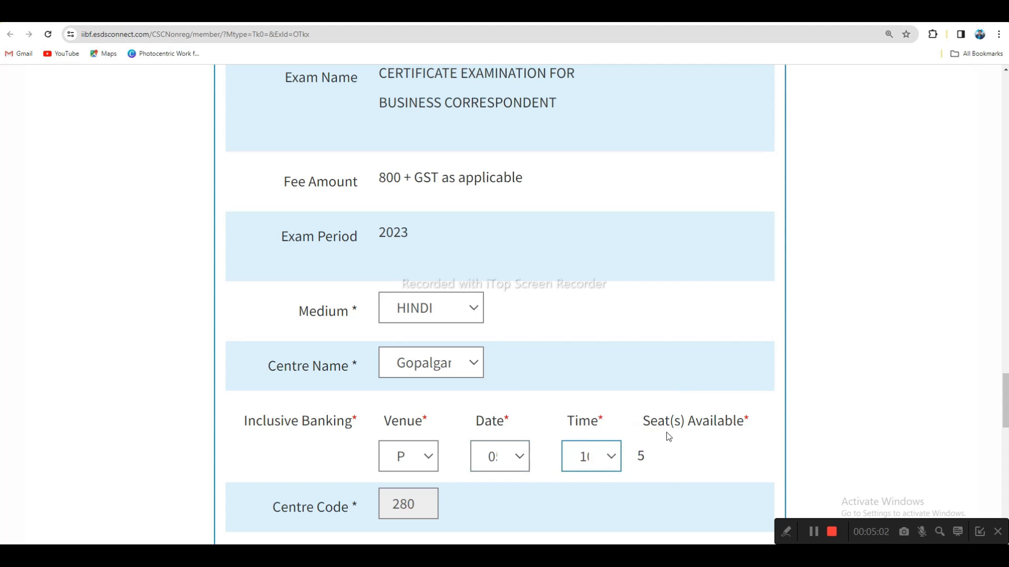
Step: Check the available seats, centre code and fee amount for the chosen centre and exam slot
left_click_drag(649, 427, 743, 427)
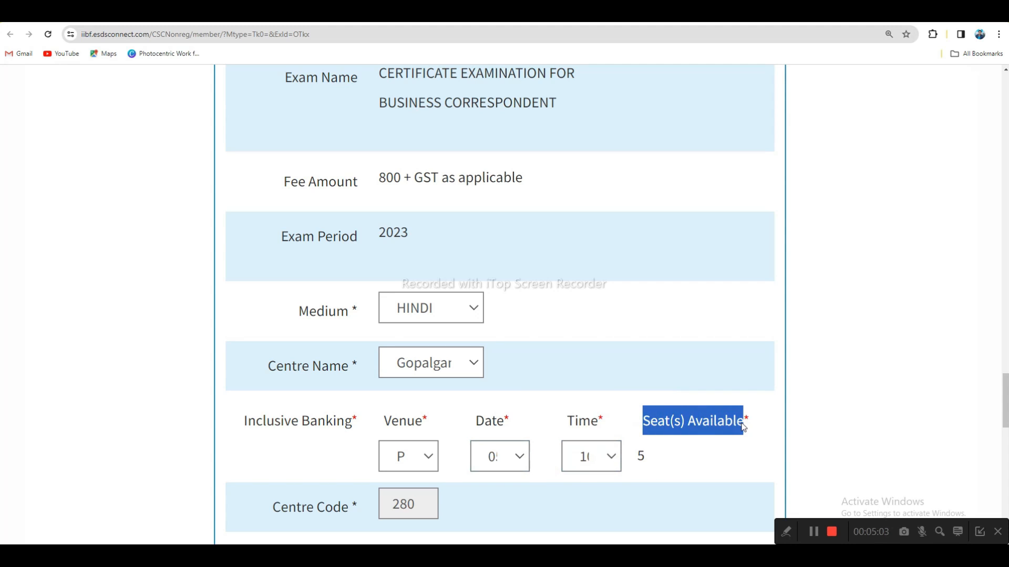
left_click(642, 455)
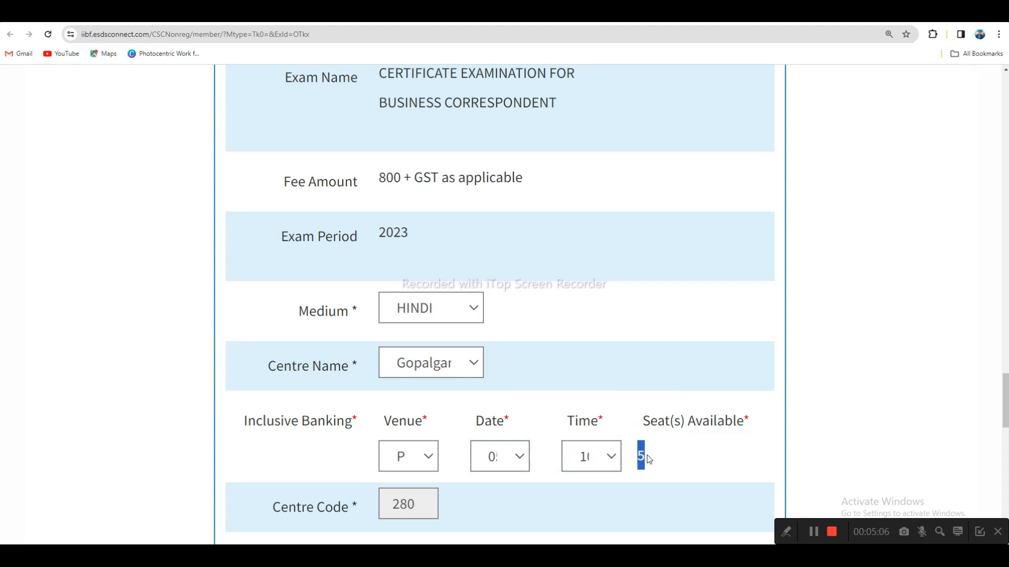
left_click(381, 424)
left_click_drag(381, 425, 730, 425)
left_click(683, 472)
scroll(679, 449, "down", 2)
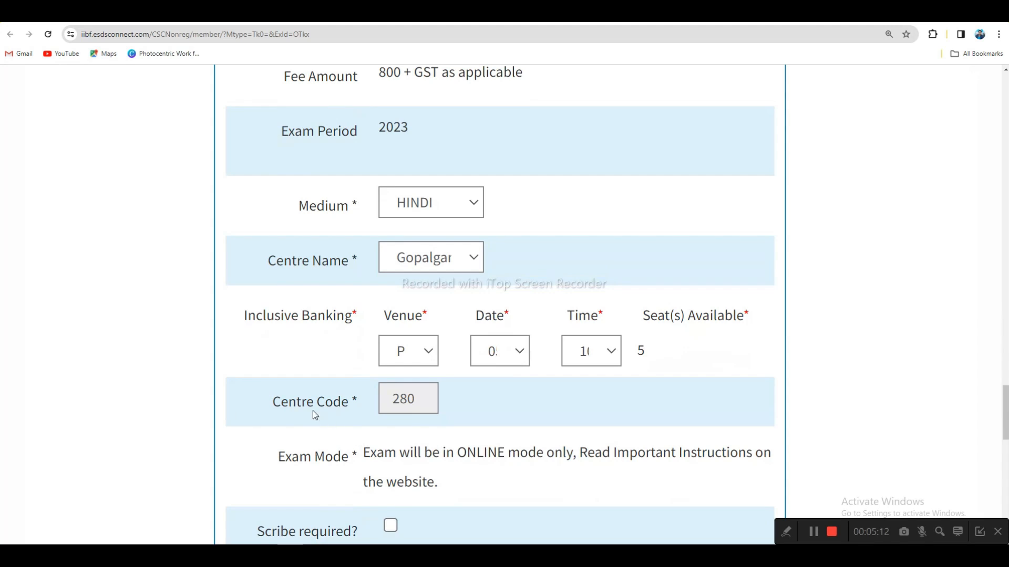
left_click_drag(282, 405, 326, 404)
scroll(504, 400, "up", 1)
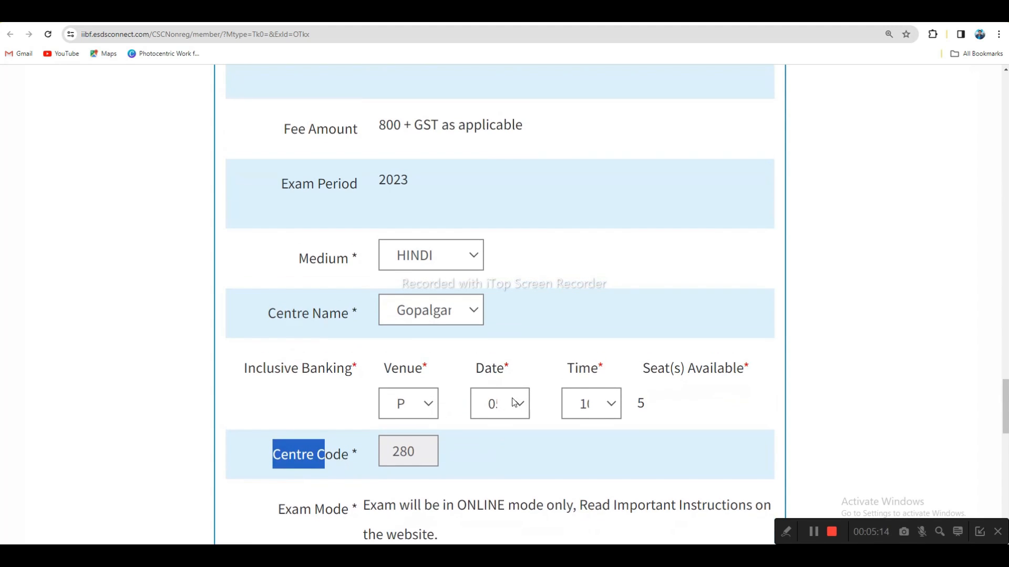
scroll(488, 378, "up", 2)
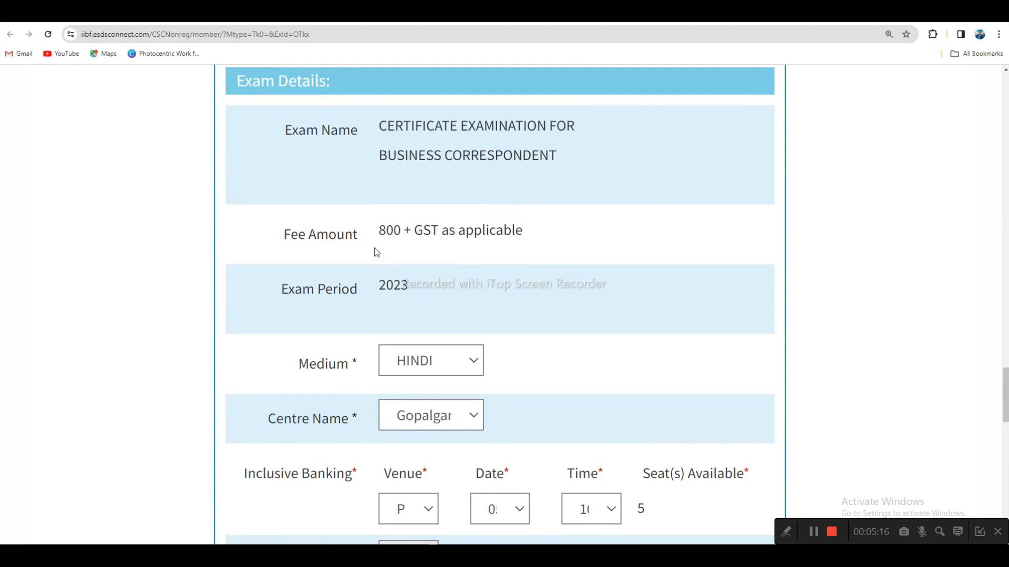
left_click_drag(376, 239, 579, 241)
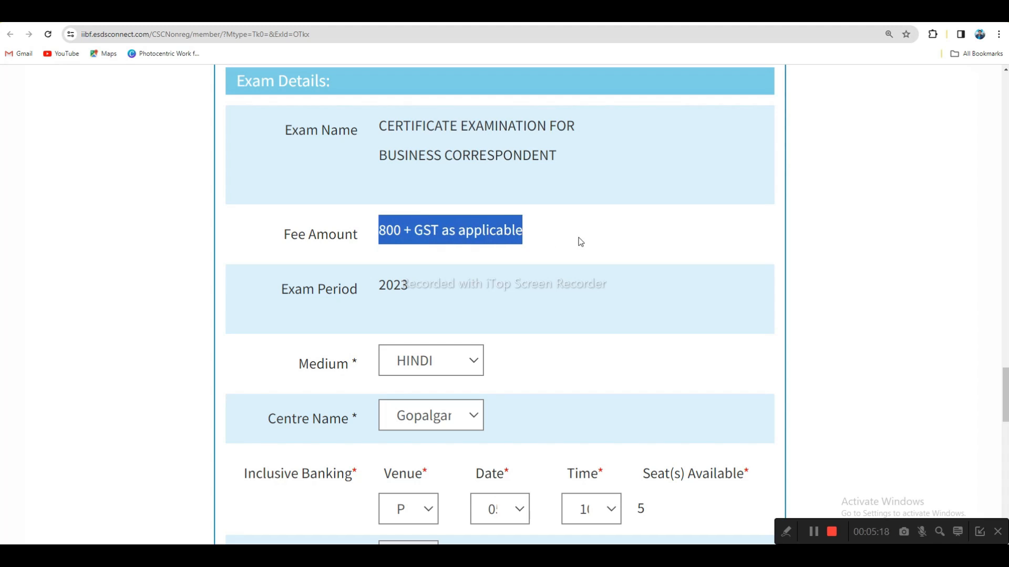
left_click(580, 244)
Step: Accept the declaration at the end of the form and proceed to the preview for payment
scroll(584, 283, "down", 15)
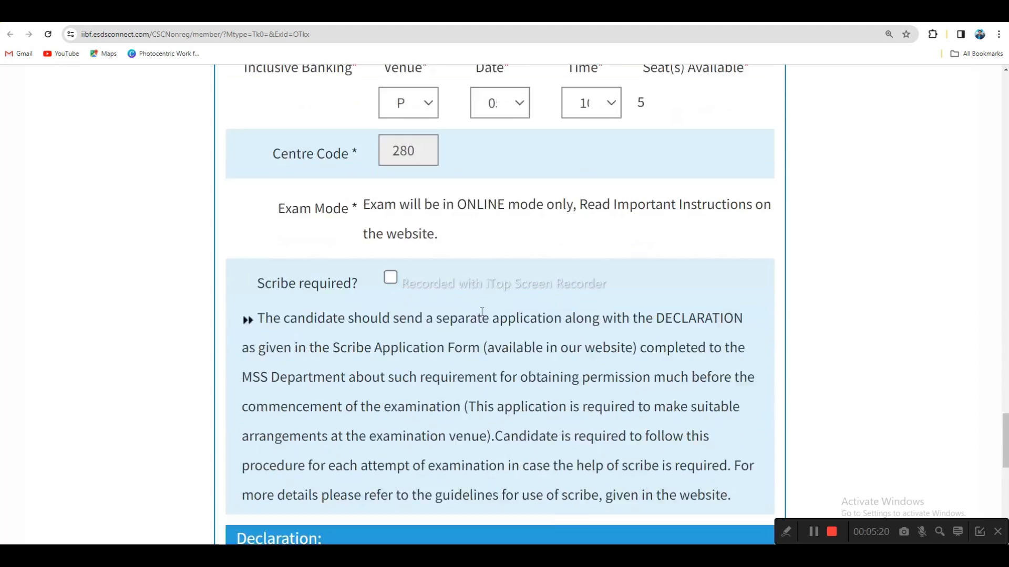
scroll(490, 319, "down", 4)
left_click(249, 294)
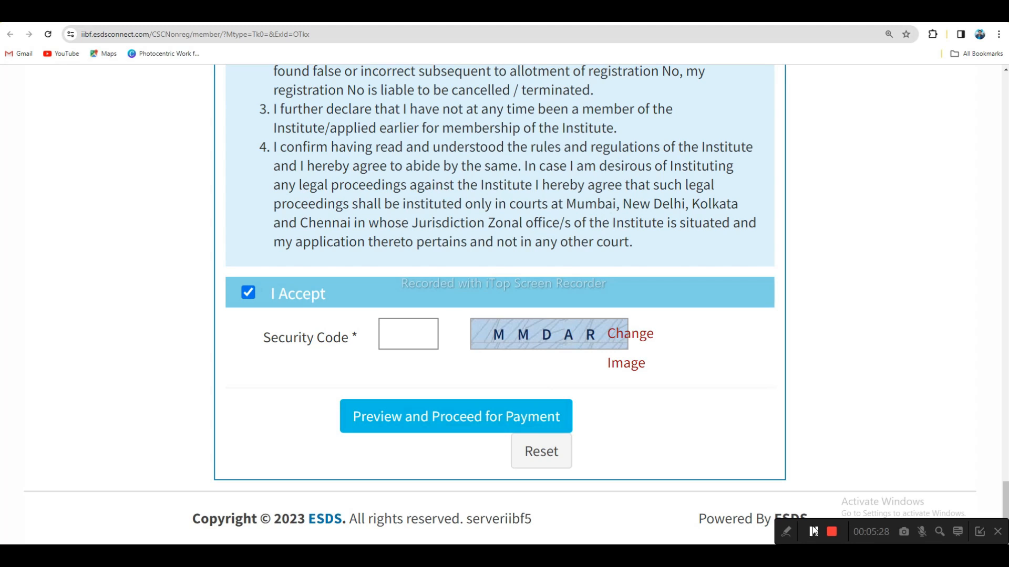
left_click(557, 407)
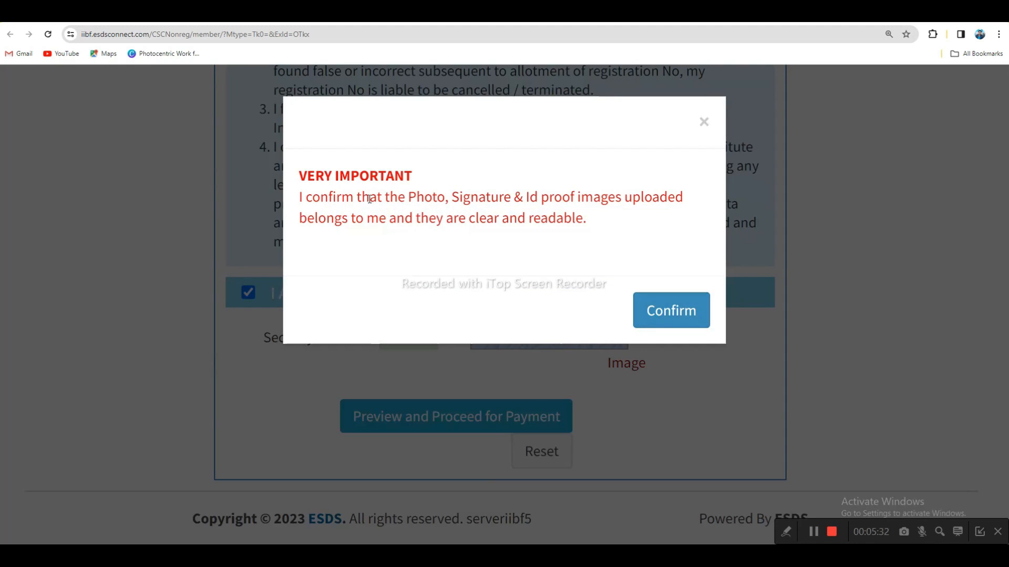
Step: Read the notice about the photo, signature and ID proof images and confirm that they are clear and readable
left_click_drag(407, 198, 506, 202)
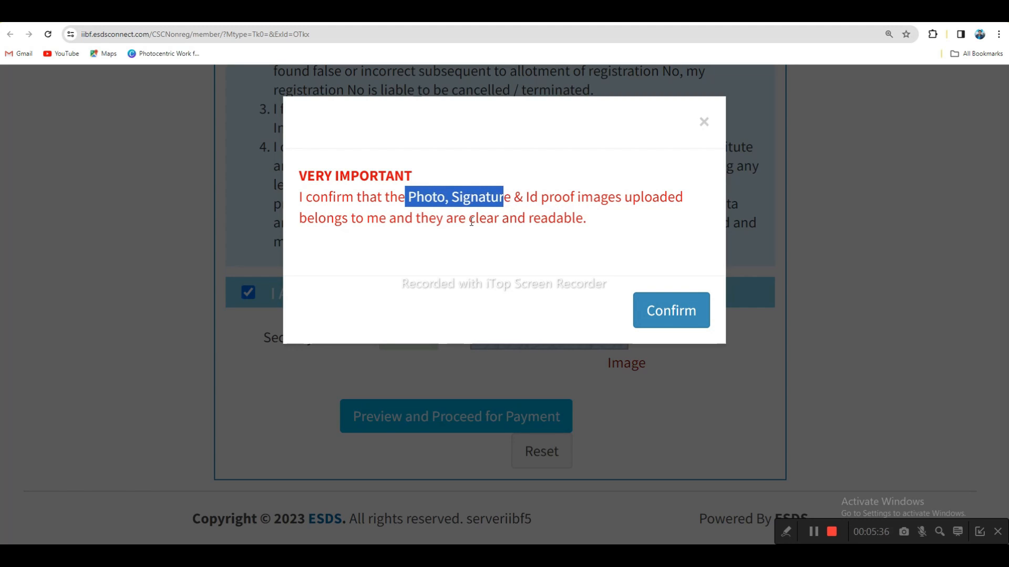
left_click_drag(471, 221, 584, 223)
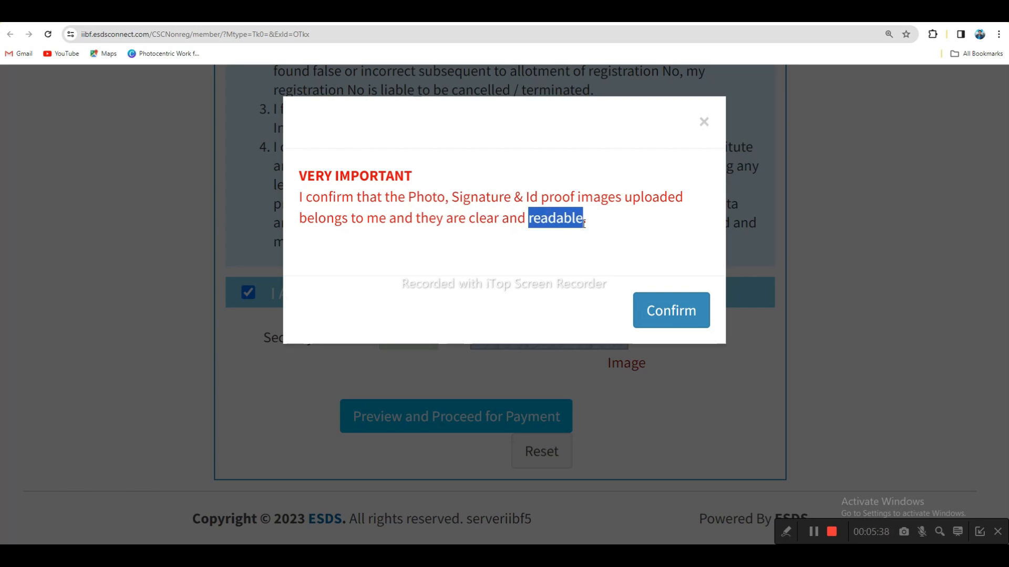
left_click(653, 310)
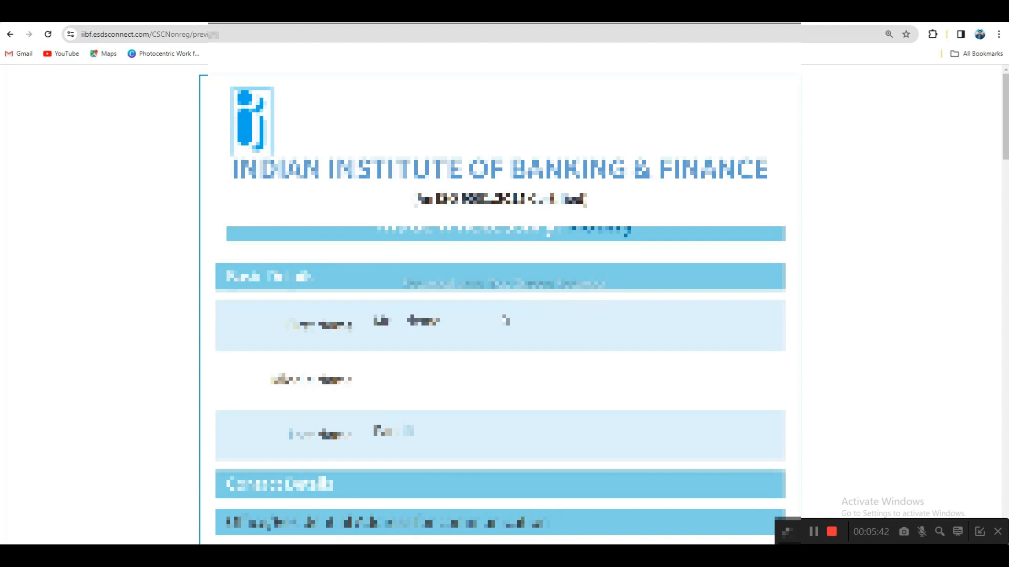
Step: Review the application preview, including personal details, uploaded images, and the exam venue's address and contact number
scroll(533, 306, "down", 9)
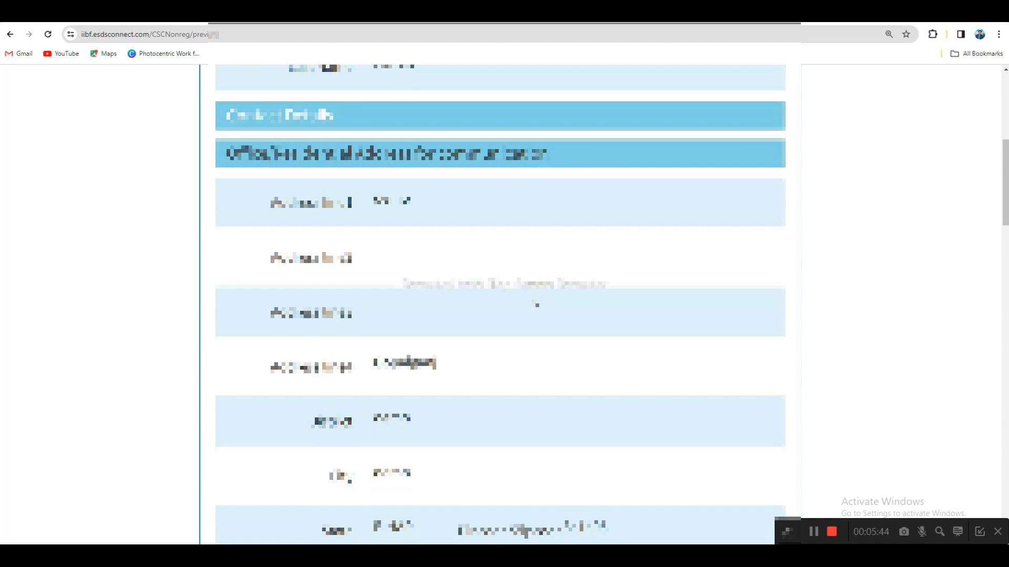
scroll(536, 305, "down", 9)
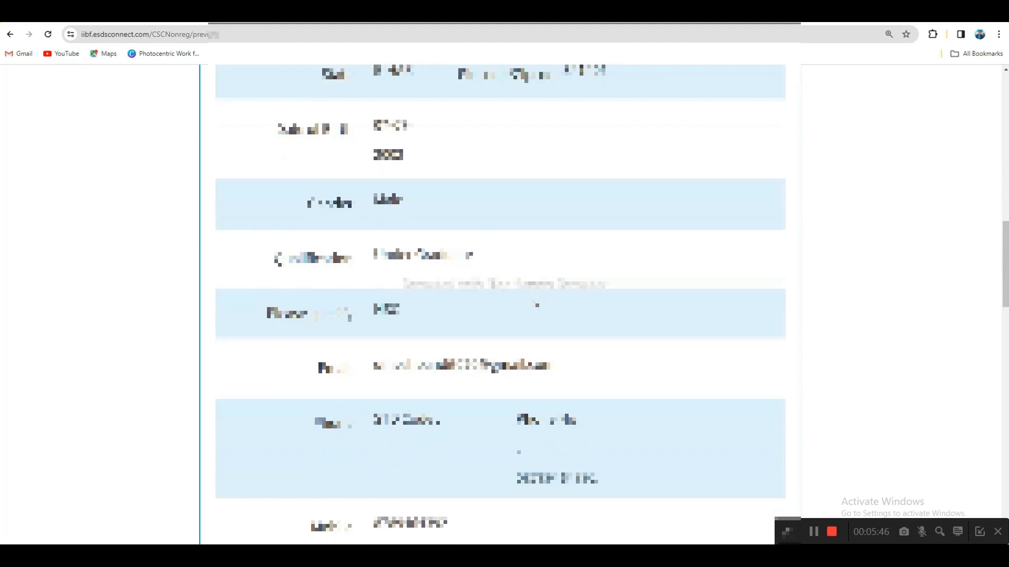
scroll(536, 304, "down", 6)
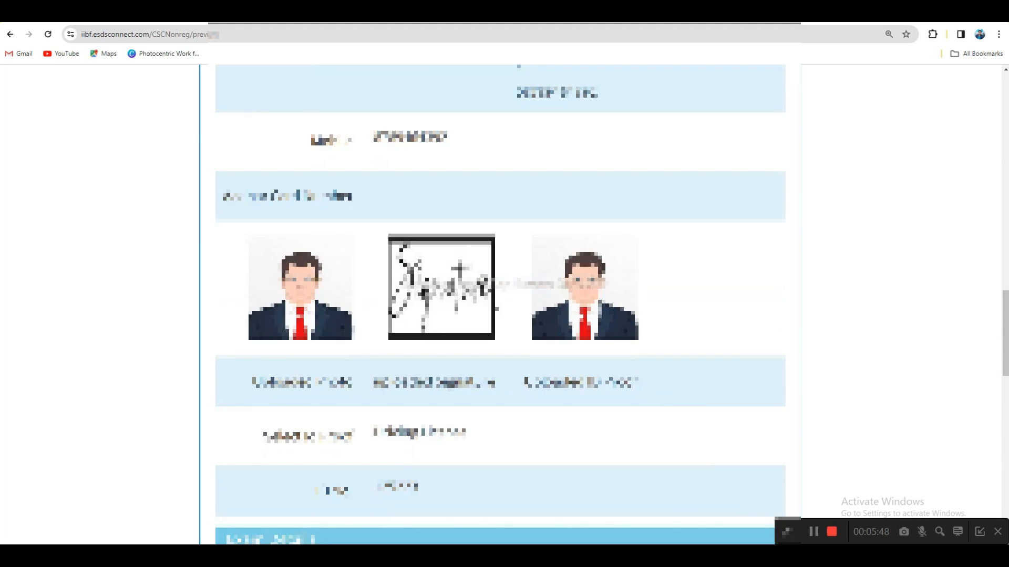
scroll(520, 308, "down", 9)
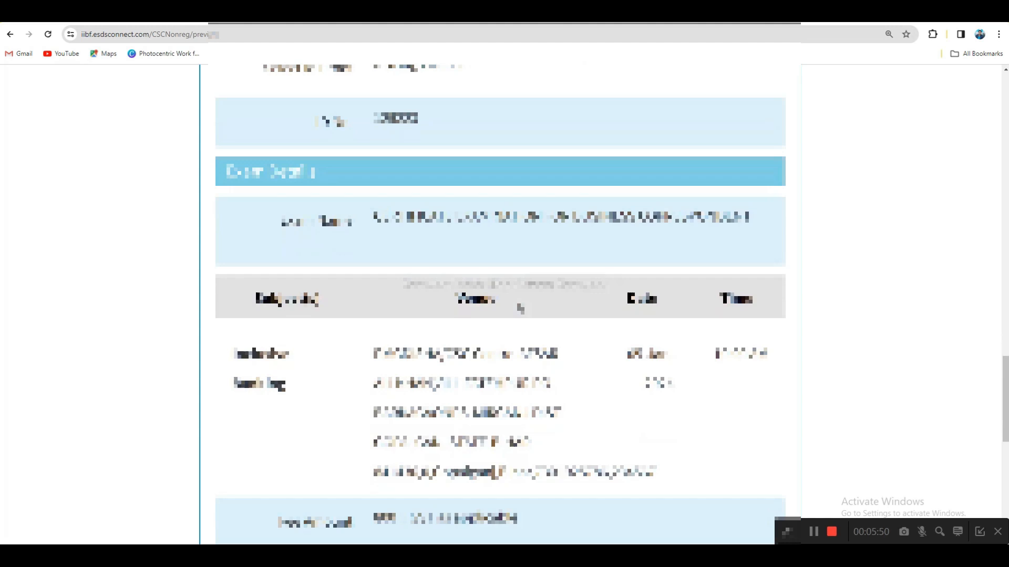
scroll(556, 364, "down", 3)
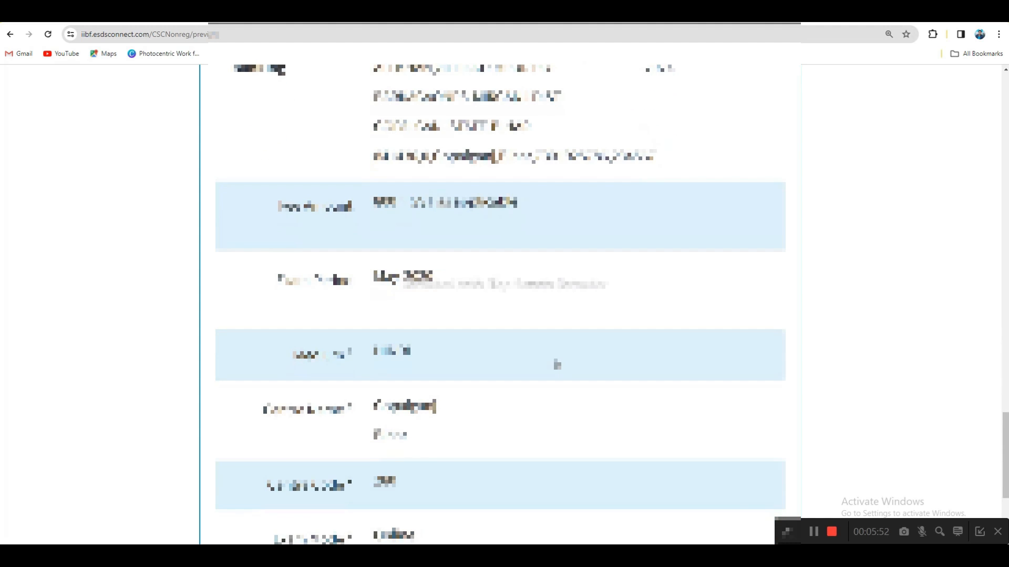
scroll(557, 364, "up", 2)
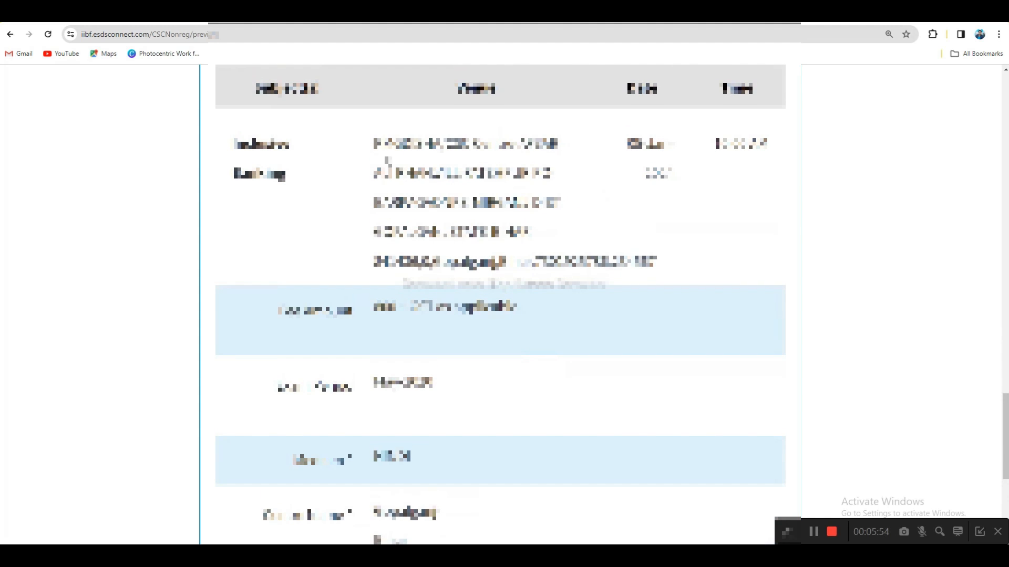
left_click_drag(376, 143, 677, 261)
left_click(678, 261)
left_click_drag(535, 261, 609, 261)
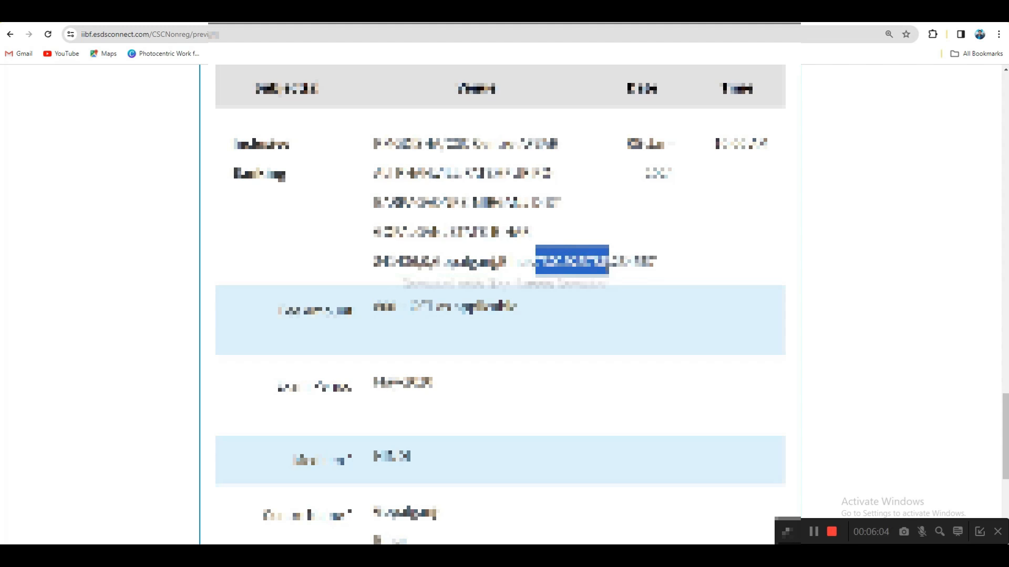
left_click(622, 263)
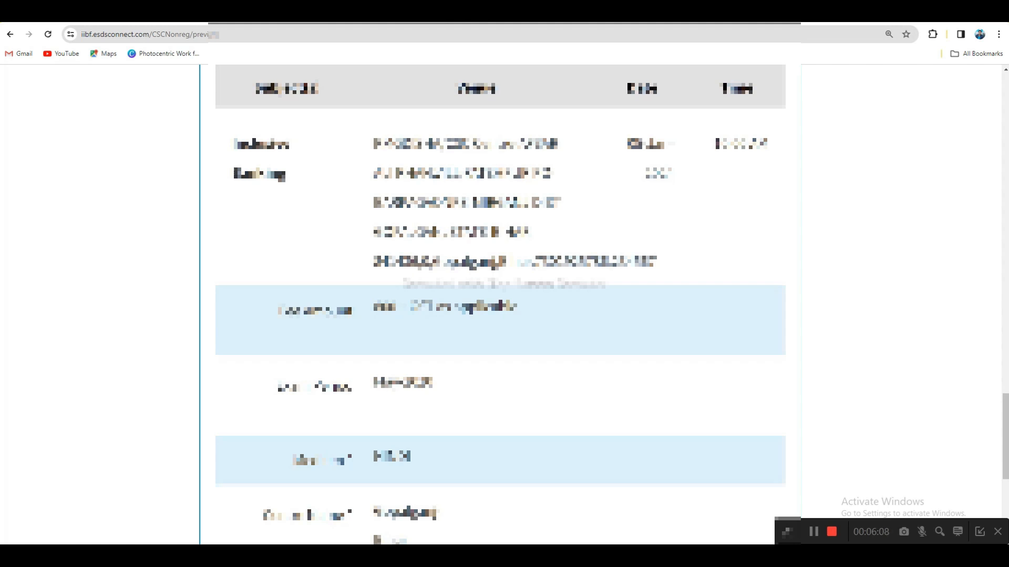
left_click_drag(535, 261, 602, 263)
left_click(627, 261)
scroll(605, 273, "down", 6)
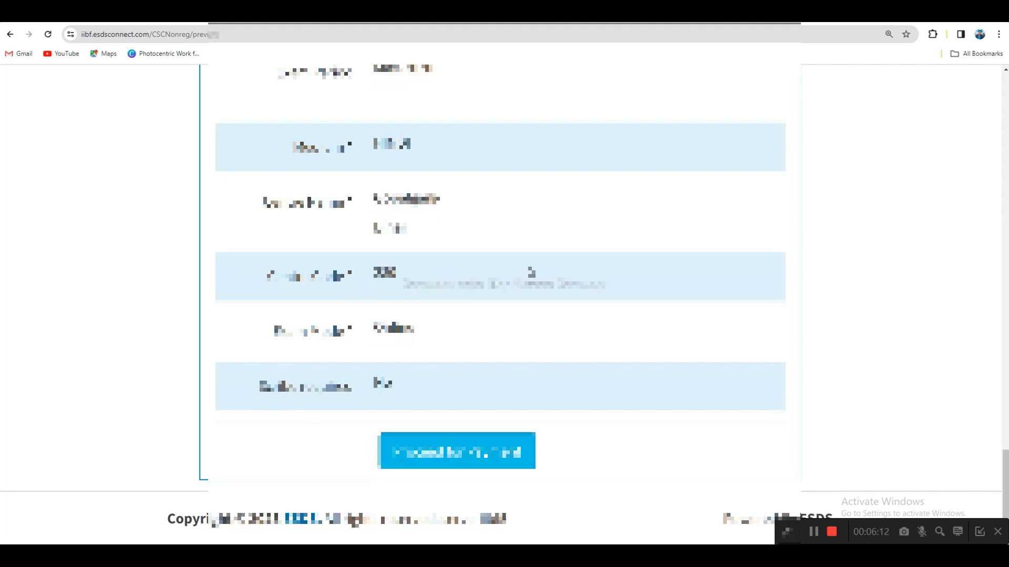
Step: Recheck the application preview from start to end and proceed to payment
scroll(572, 322, "up", 15)
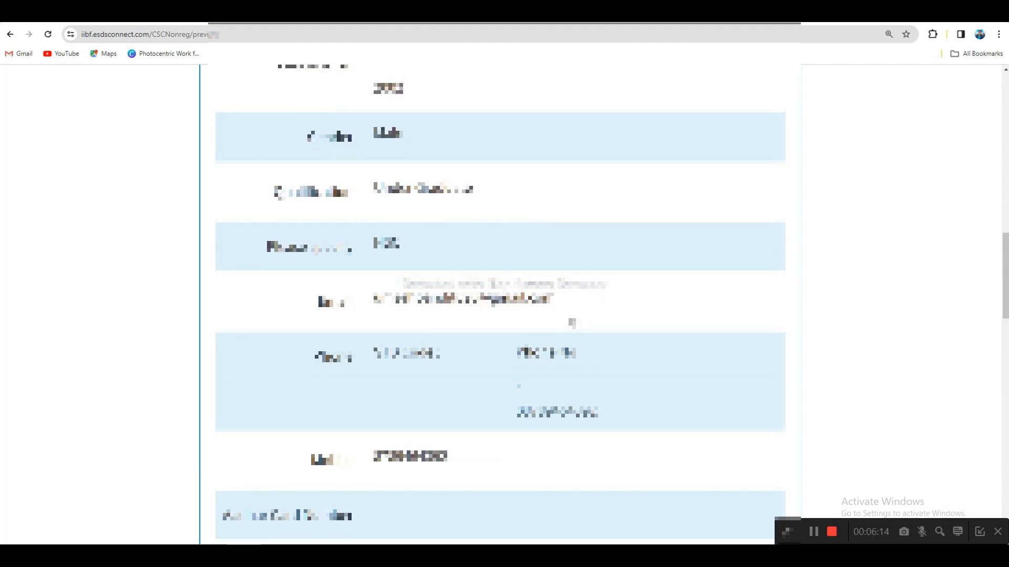
scroll(572, 322, "up", 7)
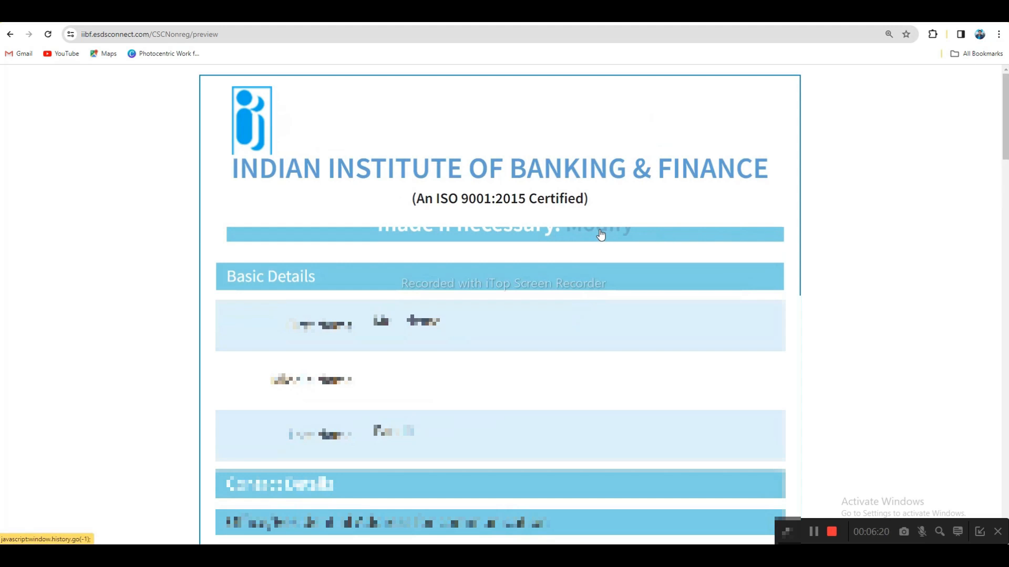
scroll(604, 237, "down", 3)
scroll(603, 245, "down", 15)
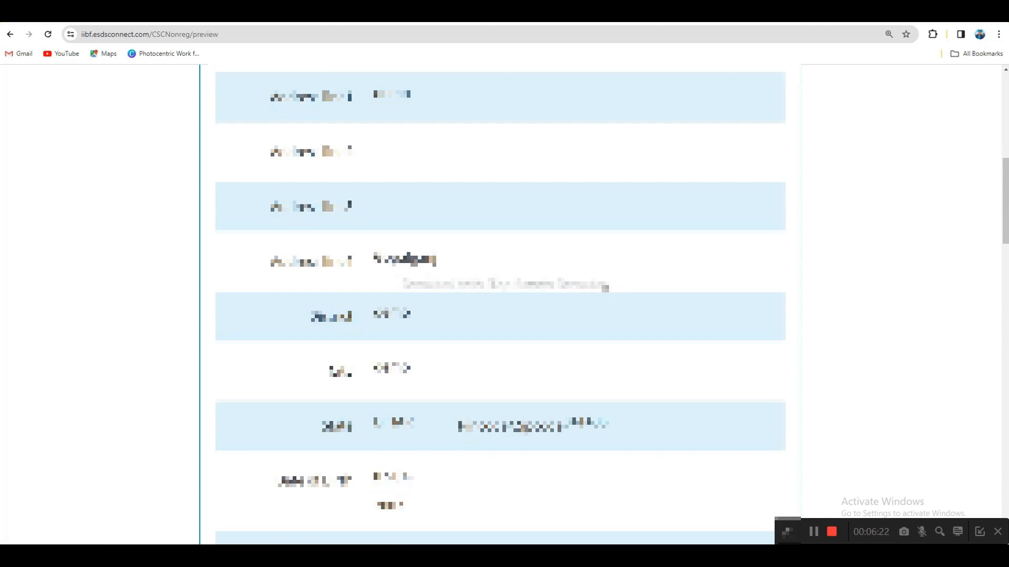
scroll(609, 303, "down", 7)
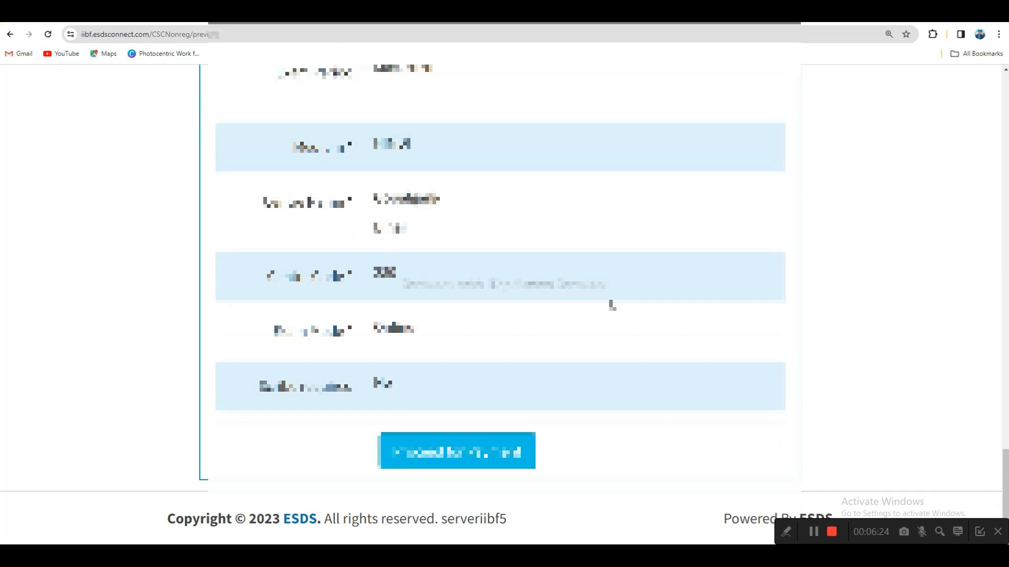
left_click(473, 458)
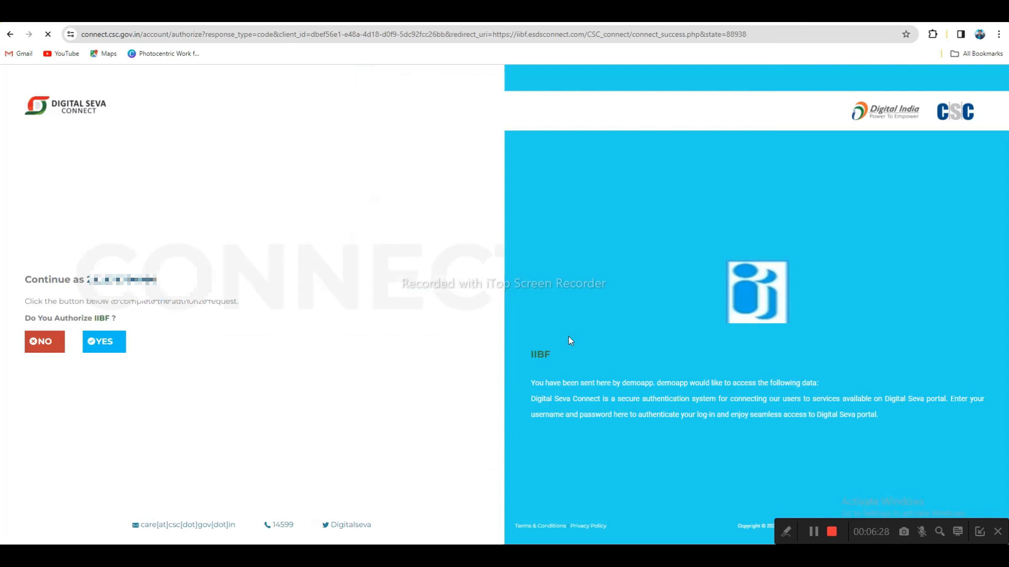
Step: Authorize IIBF on the Digital Seva Connect page and submit the exam fee payment through the CSC wallet
left_click_drag(87, 279, 156, 279)
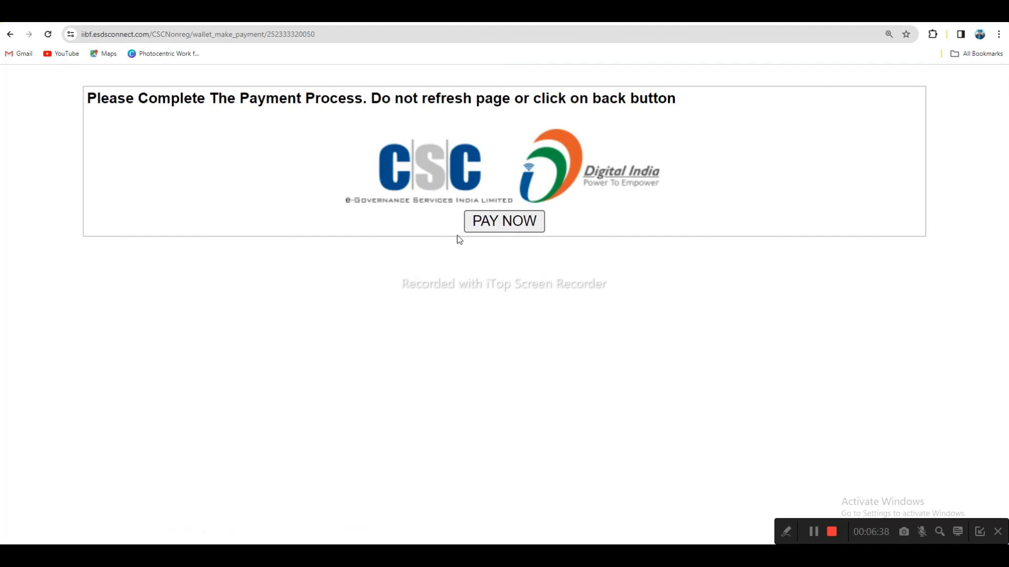
left_click(507, 225)
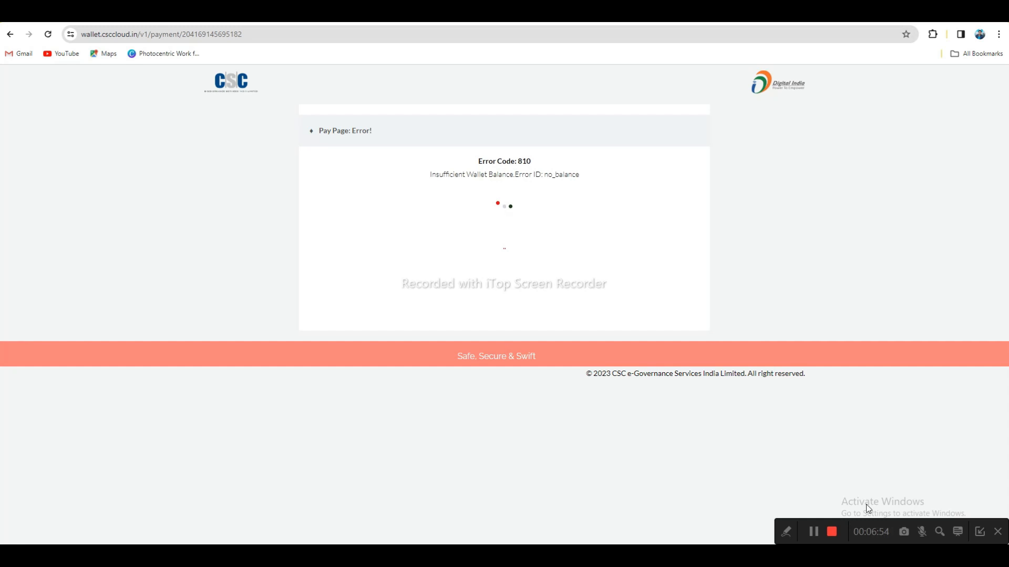
left_click(813, 532)
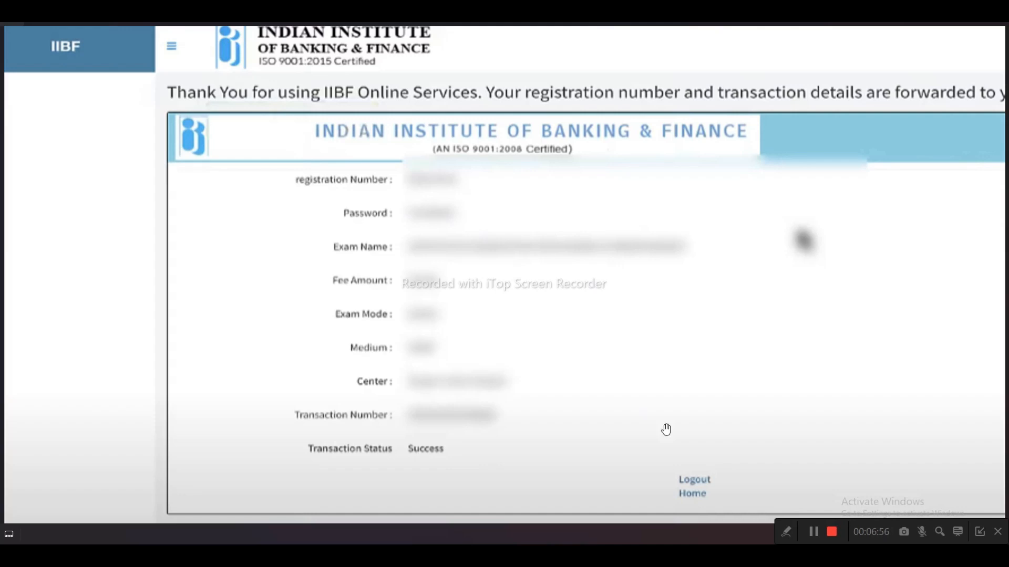
Step: Circle the receipt labels from registration number down to transaction number in red with the freehand pen
left_click(787, 534)
left_click(651, 532)
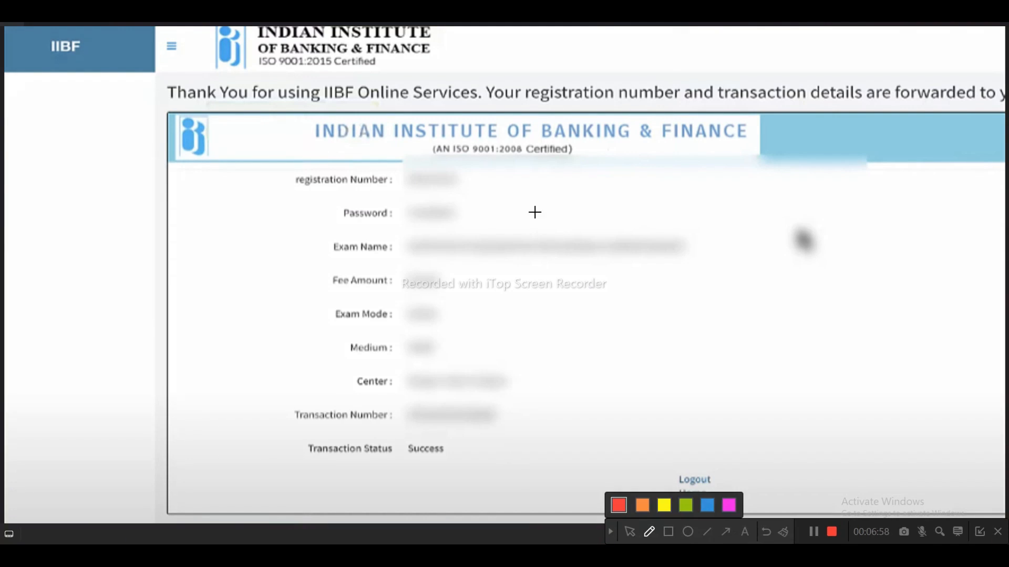
mouse_move(296, 193)
left_mouse_down()
mouse_move(344, 200)
mouse_move(396, 176)
mouse_move(289, 176)
mouse_move(383, 228)
mouse_move(385, 207)
mouse_move(334, 248)
mouse_move(385, 244)
mouse_move(368, 258)
left_mouse_up()
mouse_move(336, 274)
left_mouse_down()
mouse_move(385, 293)
mouse_move(392, 276)
mouse_move(385, 309)
mouse_move(343, 305)
mouse_move(353, 322)
mouse_move(389, 310)
left_mouse_up()
mouse_move(373, 343)
left_mouse_down()
mouse_move(361, 356)
mouse_move(389, 344)
left_mouse_up()
mouse_move(385, 381)
left_mouse_down()
mouse_move(345, 373)
mouse_move(387, 381)
left_mouse_up()
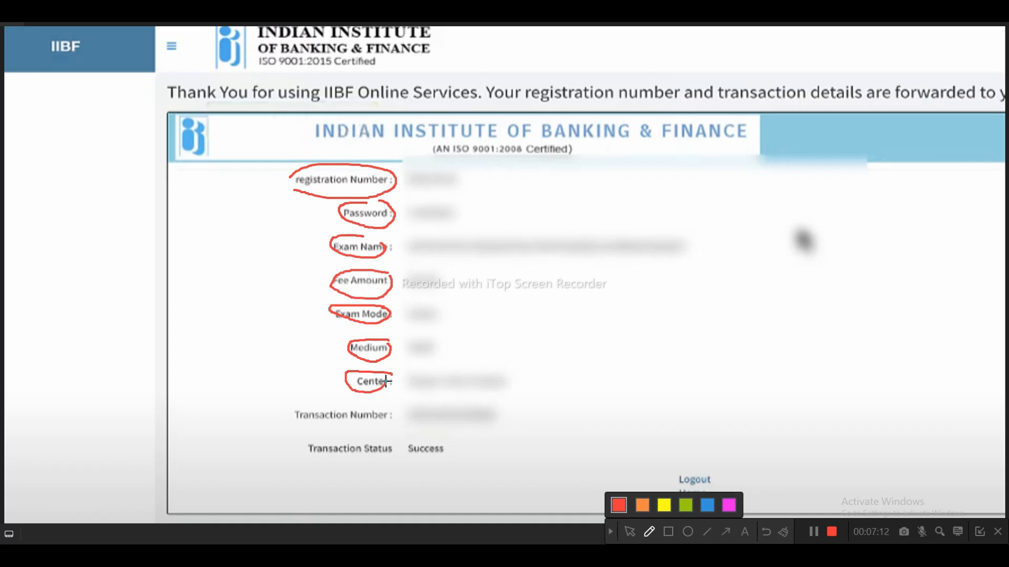
mouse_move(334, 404)
left_mouse_down()
mouse_move(329, 427)
mouse_move(385, 412)
left_mouse_up()
Step: Tick the transaction status, center, registration number and password rows, and write "T-1" in the blank area beside them
left_click_drag(460, 453, 504, 420)
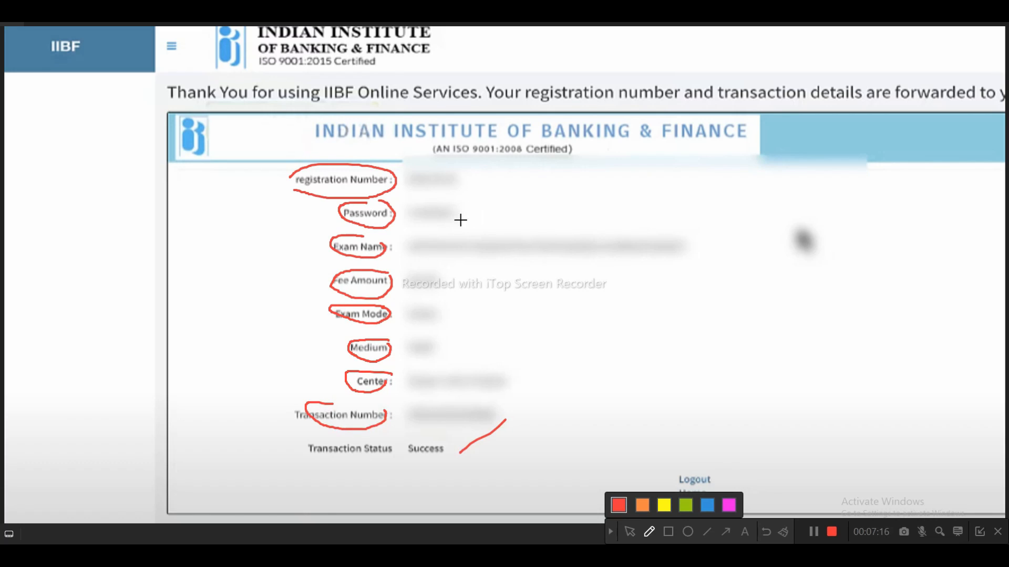
left_click_drag(518, 382, 551, 367)
mouse_move(613, 230)
left_mouse_down()
mouse_move(616, 242)
mouse_move(623, 225)
left_mouse_up()
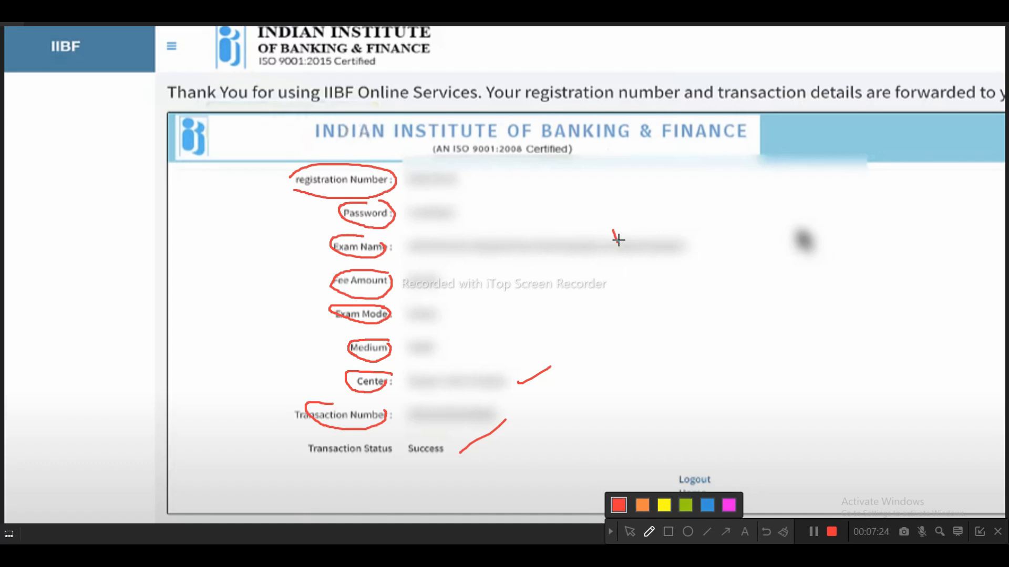
left_click_drag(625, 228, 631, 226)
left_click_drag(401, 182, 415, 174)
left_click_drag(406, 215, 416, 207)
Step: Circle the "T-1" note, write "40%" beside it and enclose both in a larger red loop
mouse_move(638, 221)
left_mouse_down()
mouse_move(594, 257)
mouse_move(632, 216)
mouse_move(668, 262)
mouse_move(686, 234)
mouse_move(710, 242)
left_mouse_up()
left_click(727, 239)
left_click(708, 228)
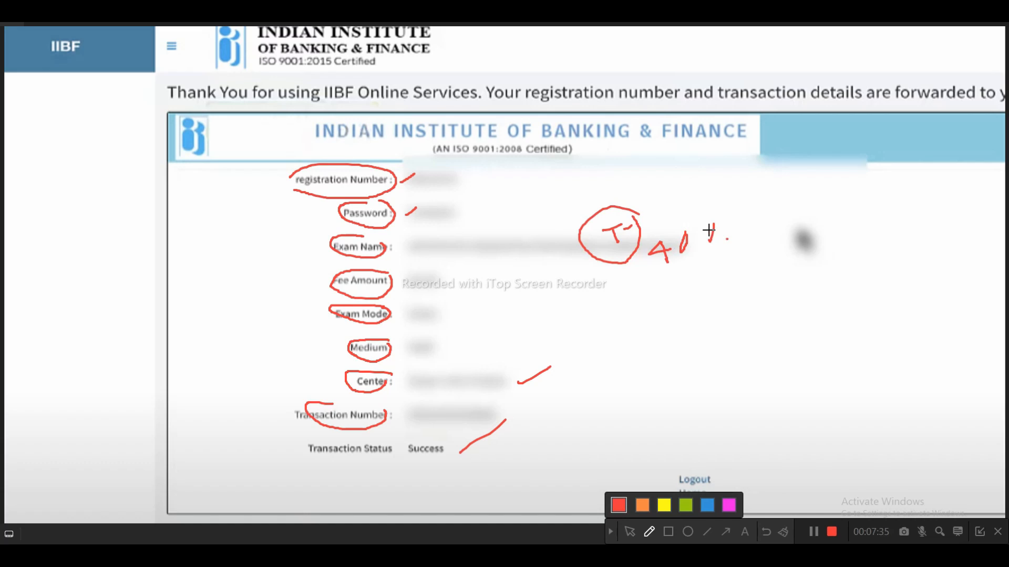
mouse_move(709, 199)
left_mouse_down()
mouse_move(553, 252)
mouse_move(747, 258)
mouse_move(707, 196)
left_mouse_up()
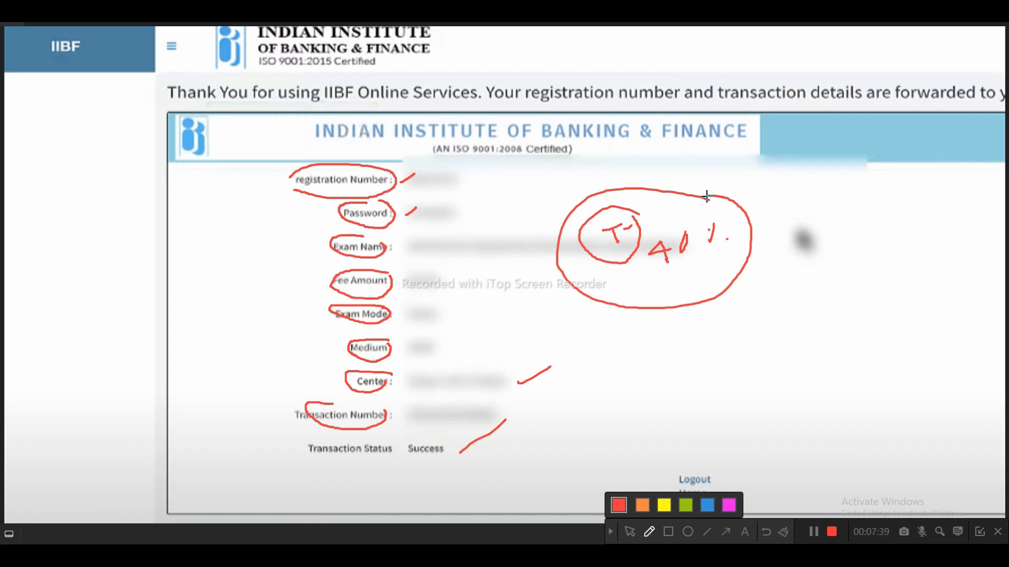
Step: Tick the registration number row, enclose all receipt details in one large loop with an arrow inside, and close the drawing tools
left_click_drag(484, 183, 537, 173)
mouse_move(347, 155)
left_mouse_down()
mouse_move(284, 156)
mouse_move(310, 404)
mouse_move(559, 466)
mouse_move(793, 279)
mouse_move(590, 162)
mouse_move(338, 152)
left_mouse_up()
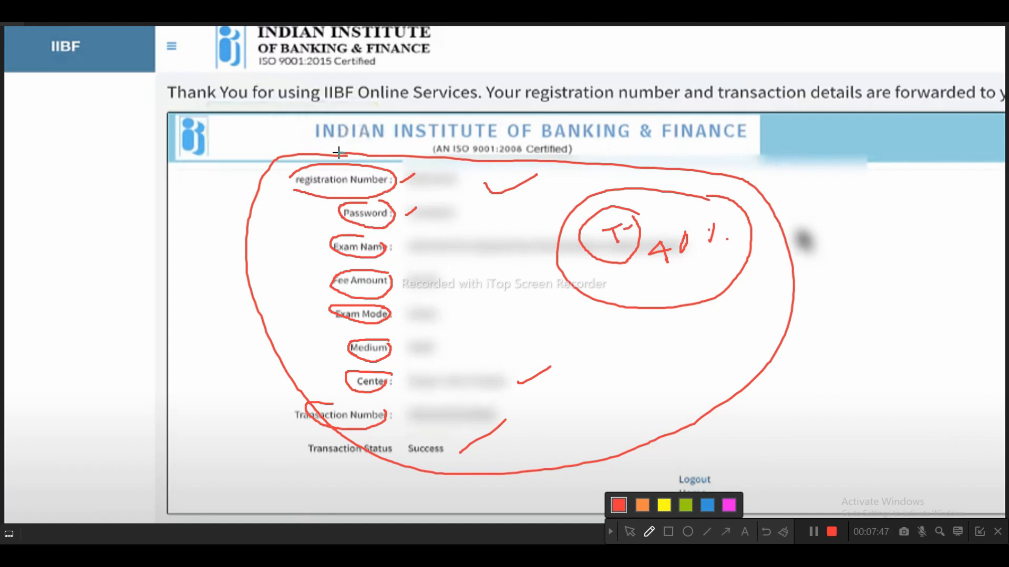
mouse_move(432, 231)
left_mouse_down()
mouse_move(499, 238)
mouse_move(493, 253)
left_mouse_up()
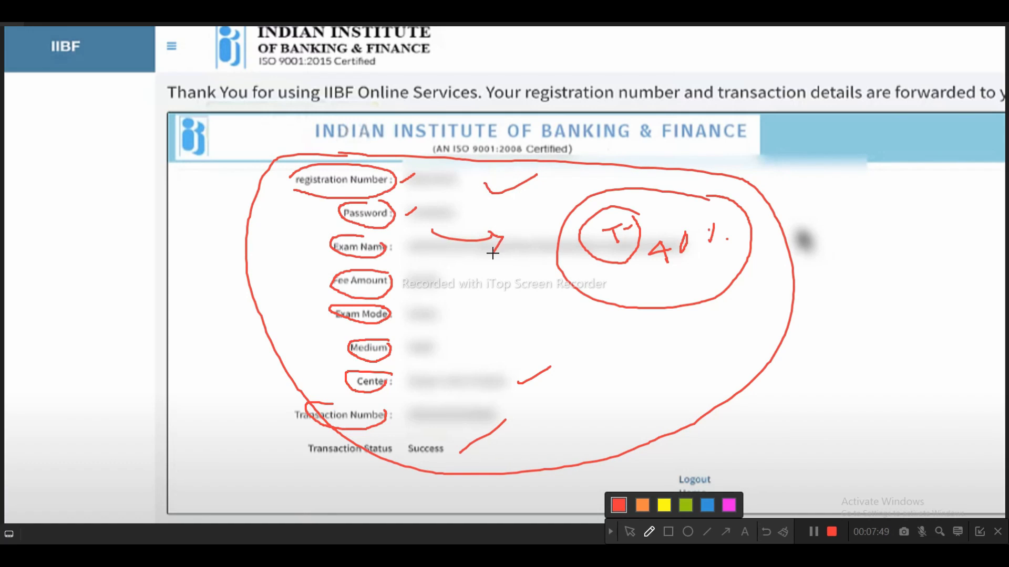
mouse_move(652, 342)
left_mouse_down()
mouse_move(654, 364)
mouse_move(632, 354)
mouse_move(658, 348)
left_mouse_up()
left_click(611, 533)
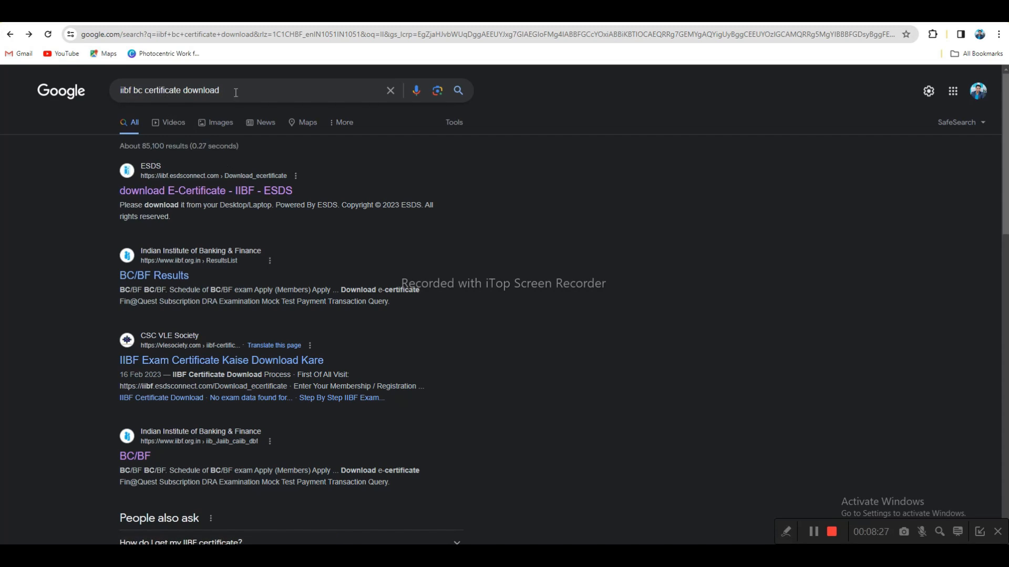
Step: Open the IIBF Download E-Certificate page from the search results for "iibf bc certificate download"
left_click_drag(123, 92, 252, 94)
left_click(505, 117)
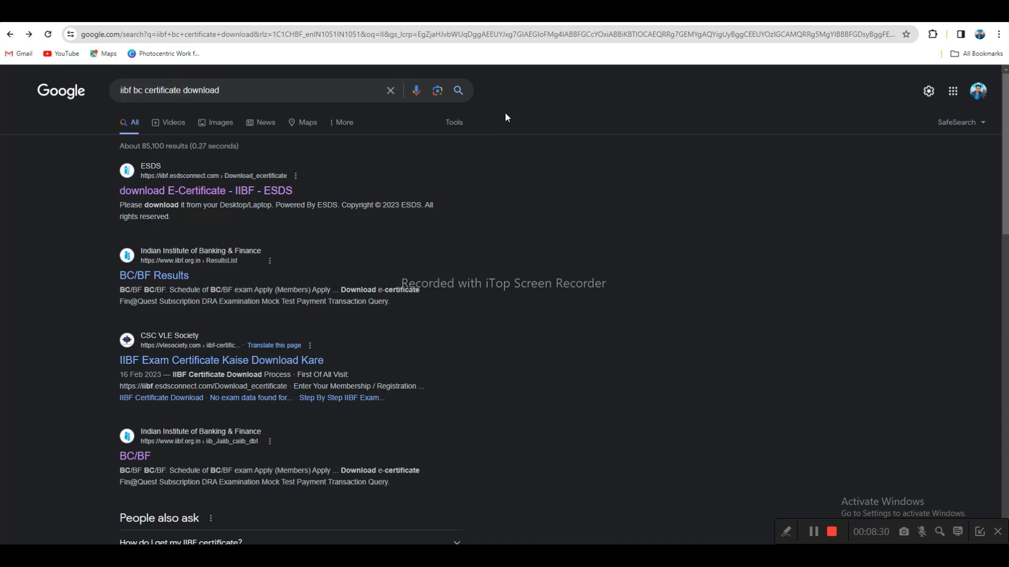
left_click(193, 192)
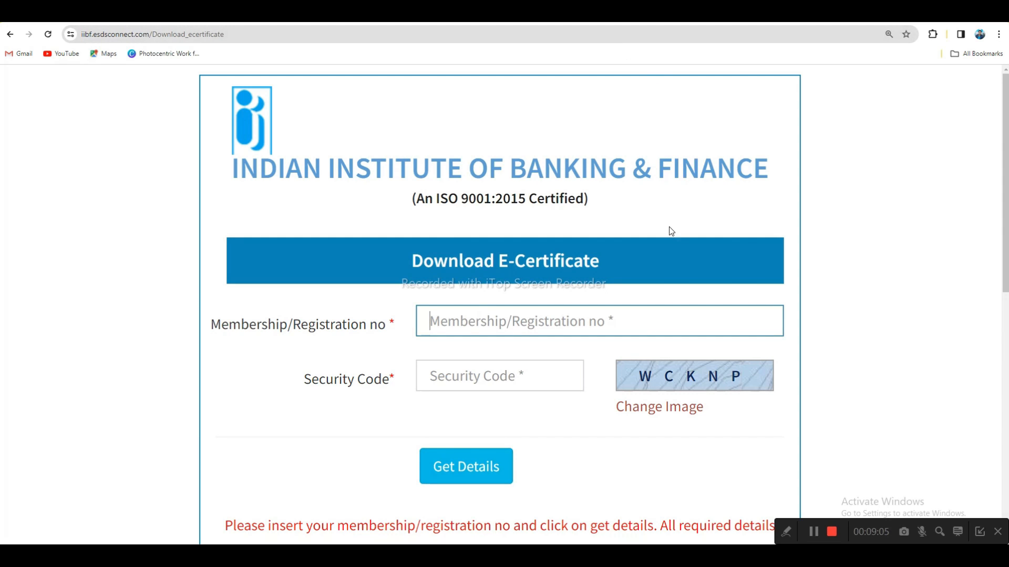
Step: Search for "csc registration" in a new tab, open the CSC registration site and follow its notice to the new VLE registration portal
left_click(783, 22)
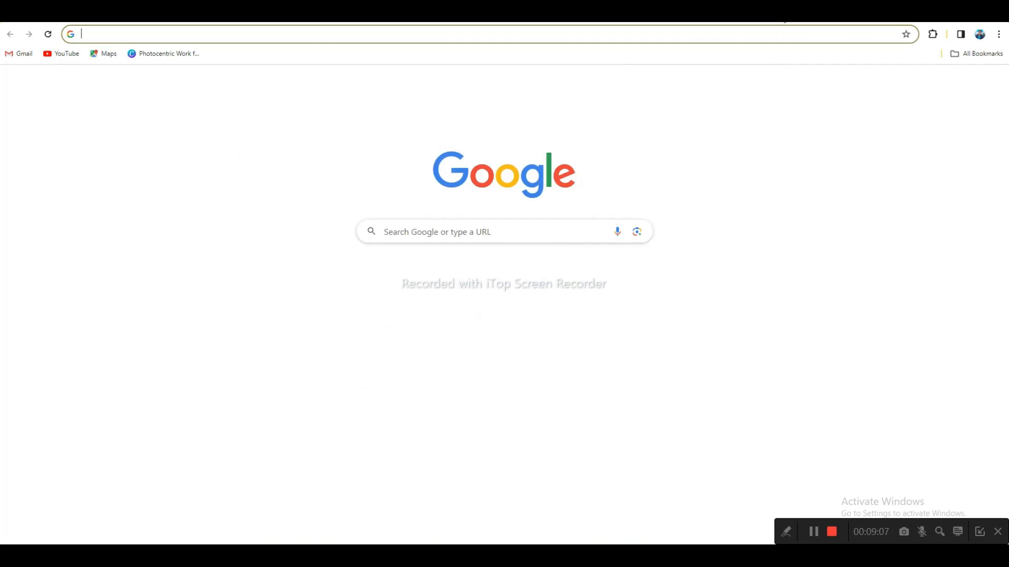
type("CS")
left_click(148, 57)
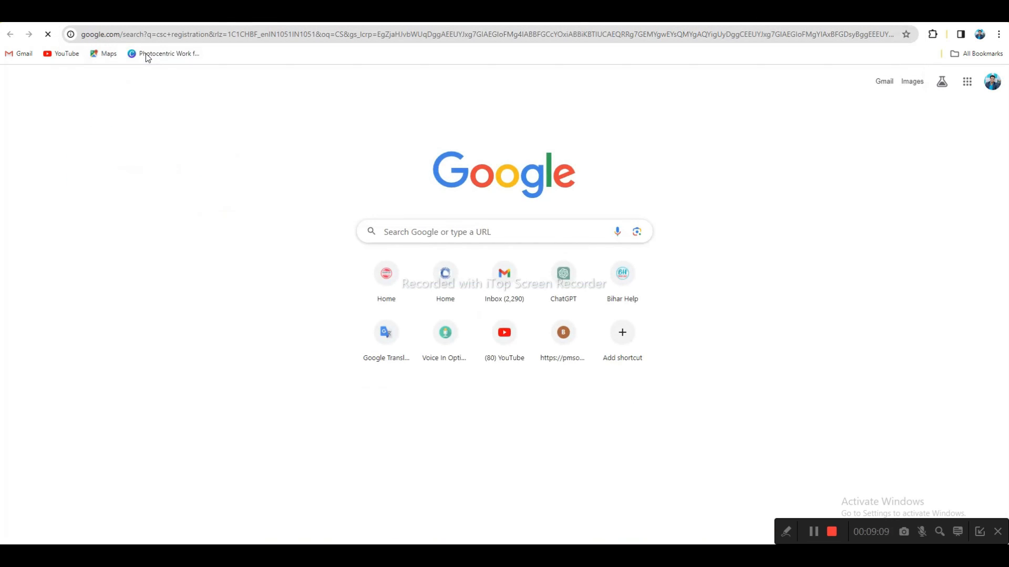
left_click(146, 191)
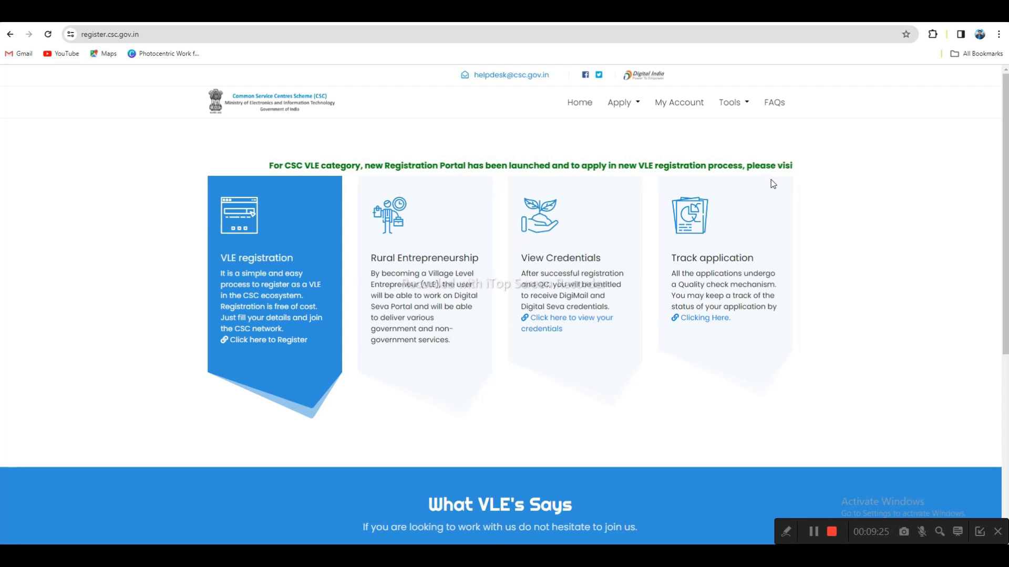
left_click(783, 167)
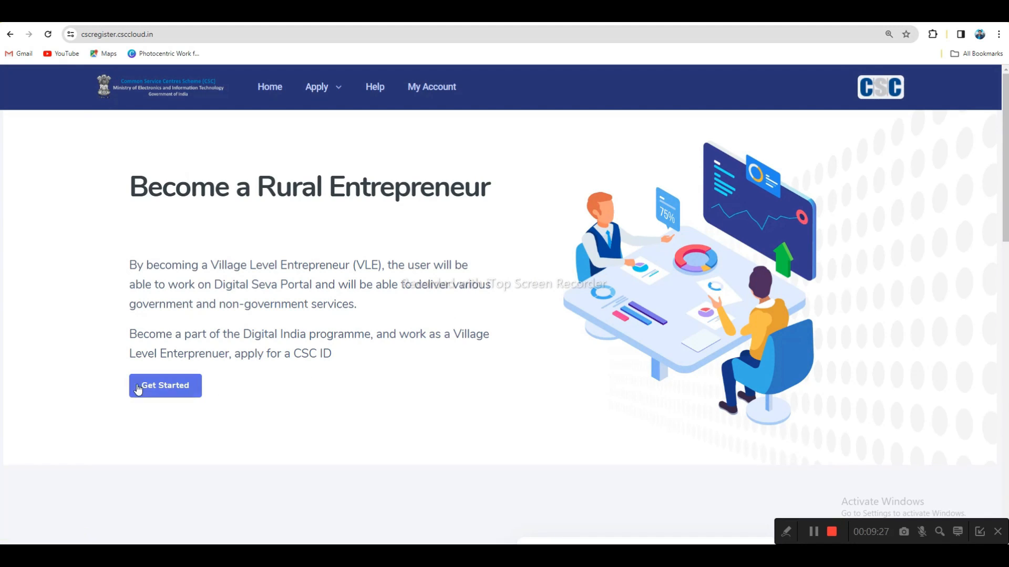
Step: Look over the portal's home page and start the VLE registration from the "Become a Rural Entrepreneur" section
scroll(497, 374, "down", 9)
scroll(304, 365, "up", 4)
scroll(303, 364, "down", 1)
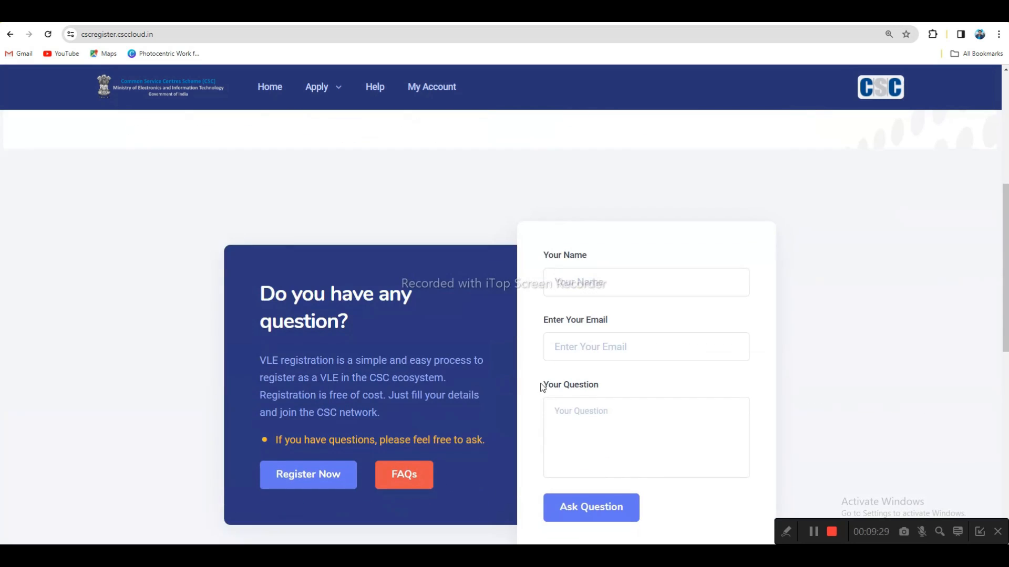
scroll(270, 367, "up", 6)
left_click(176, 387)
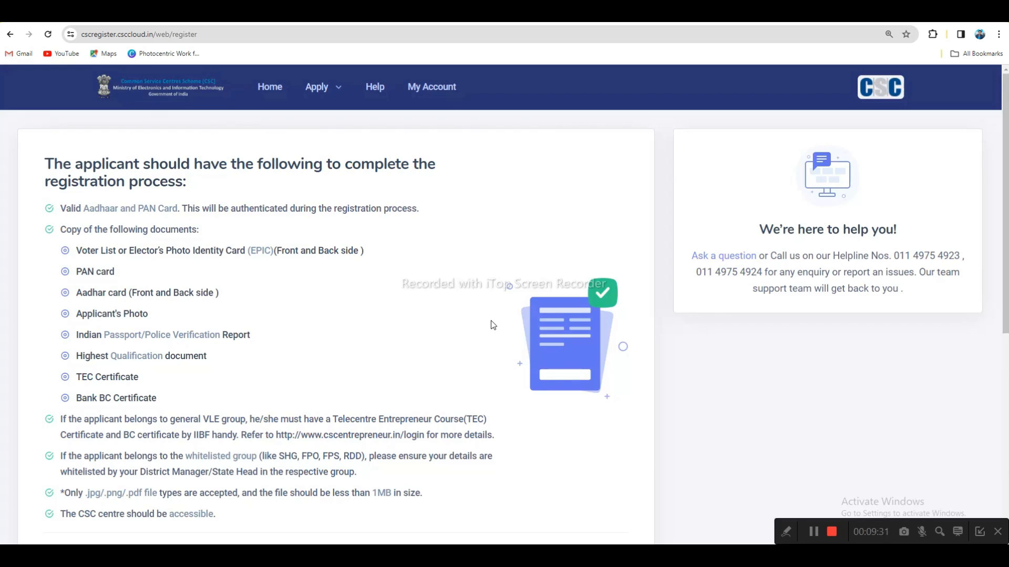
Step: Review the list of required documents, accept the terms and conditions, and continue to the VLE registration form
scroll(227, 345, "down", 1)
left_click_drag(76, 346, 166, 349)
scroll(95, 370, "down", 6)
left_click(81, 341)
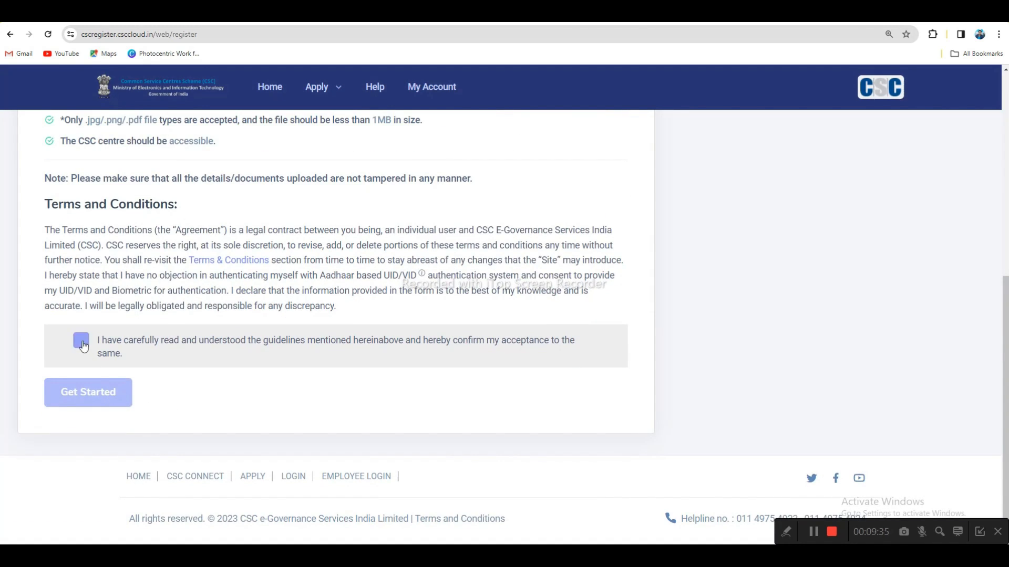
left_click(88, 393)
Step: Examine the CSC Application Type section, including the fields for the TEC and BC/BF certificate numbers
scroll(345, 338, "down", 1)
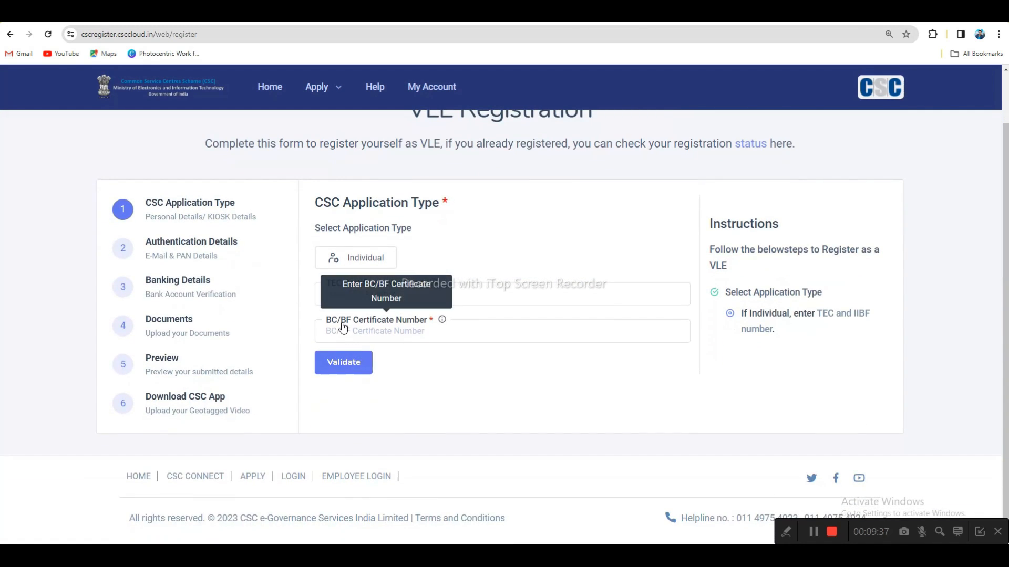
left_click_drag(342, 326, 436, 323)
left_click(428, 367)
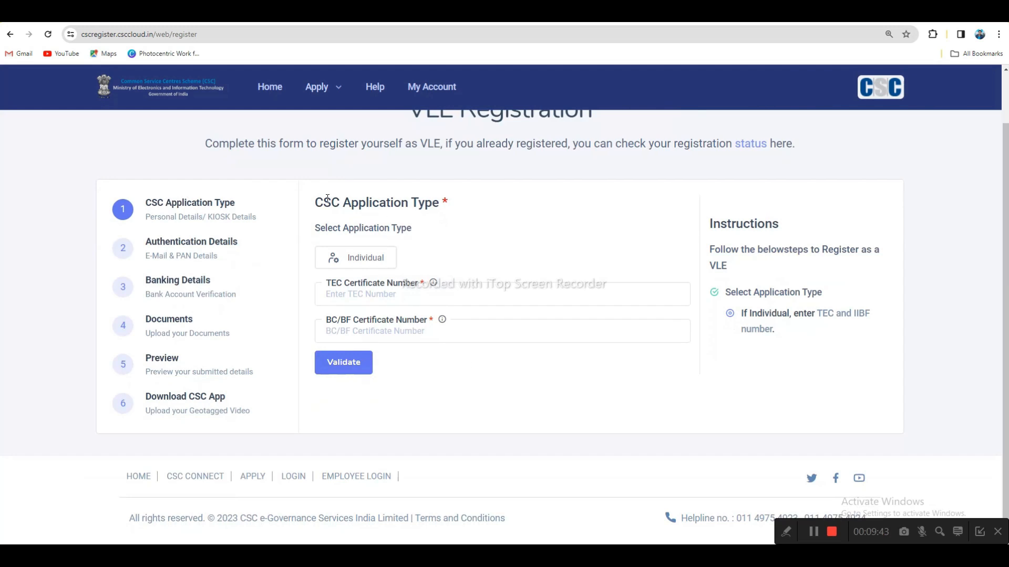
left_click_drag(326, 202, 533, 214)
left_click(570, 210)
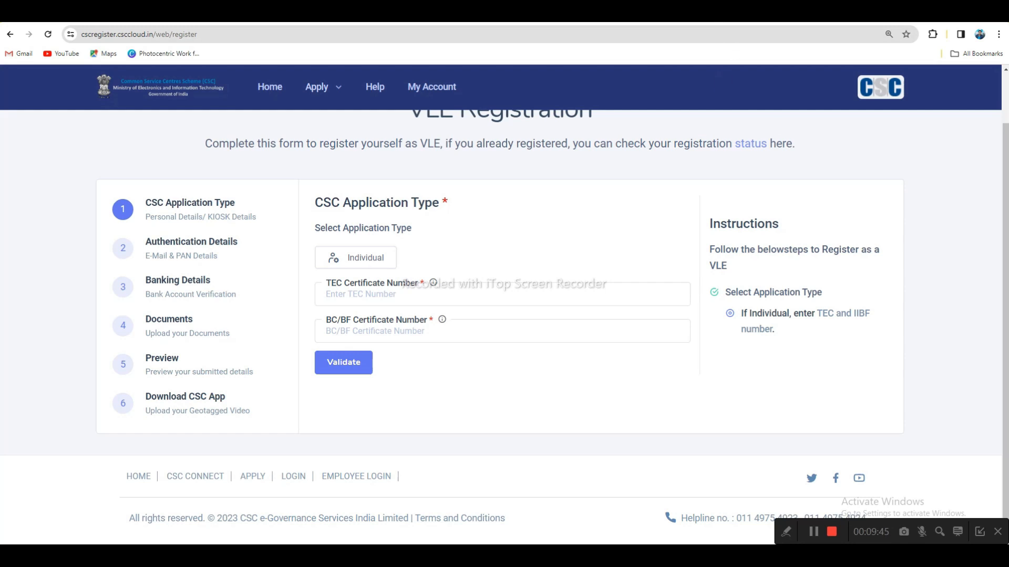